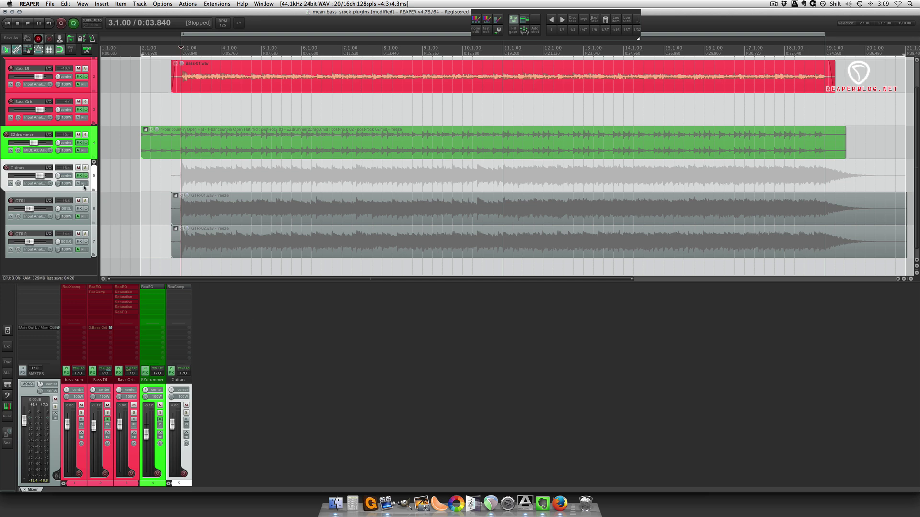
Audition the EZdrummer track in solo from measure 2, and unsolo it after stopping playback
click(85, 135)
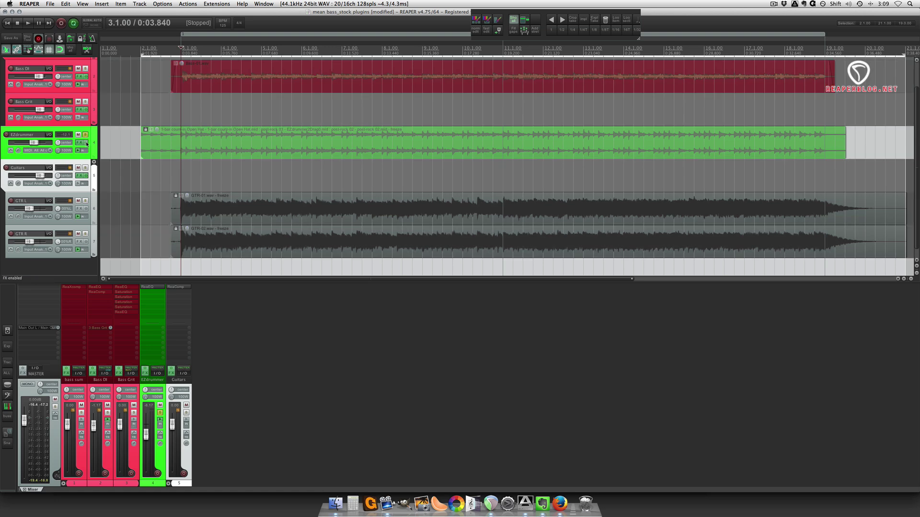
click(140, 48)
key(space)
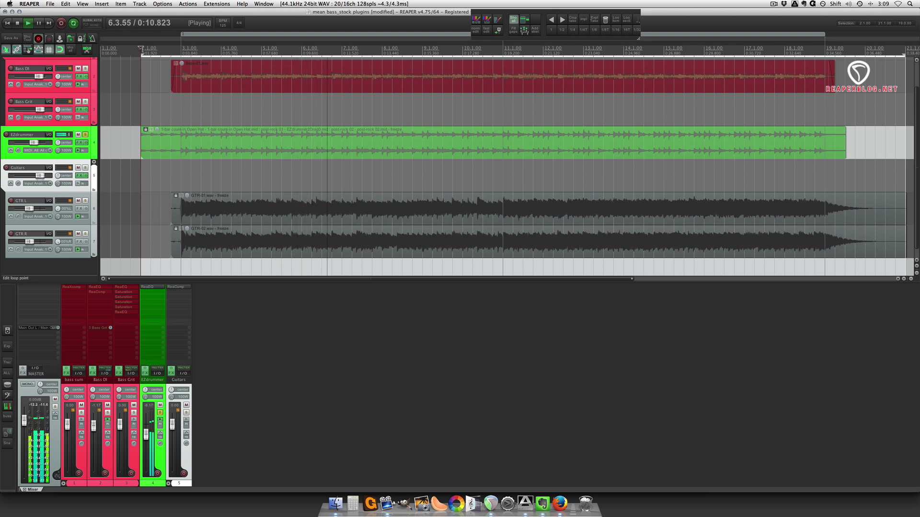
key(space)
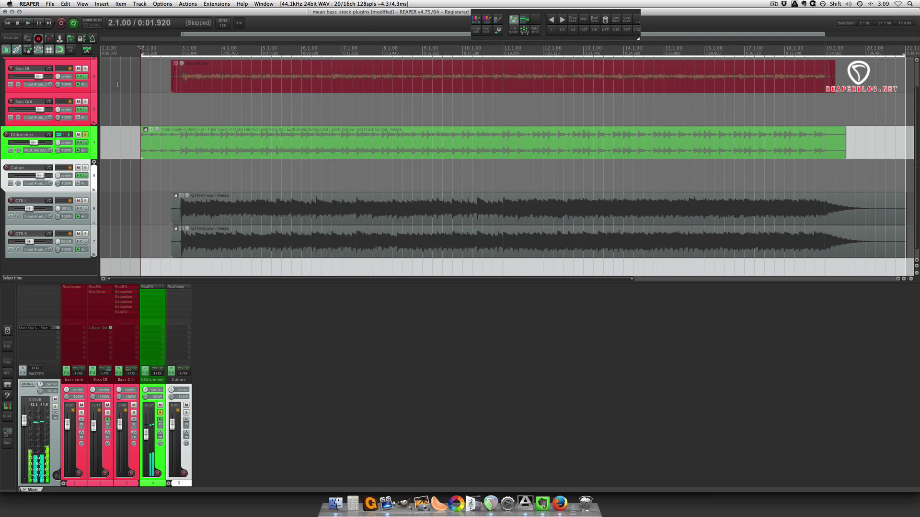
click(85, 134)
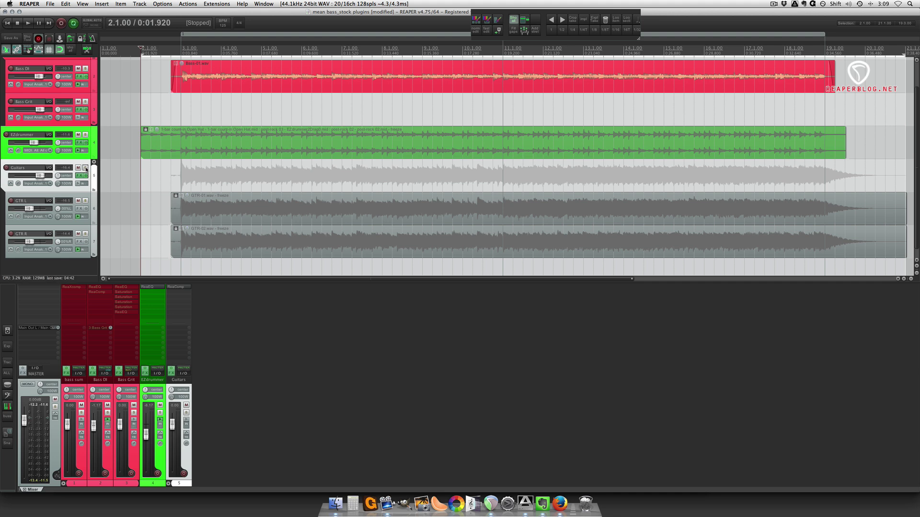
Solo the Guitars folder track and audition it from measure 3
click(85, 167)
click(176, 174)
key(space)
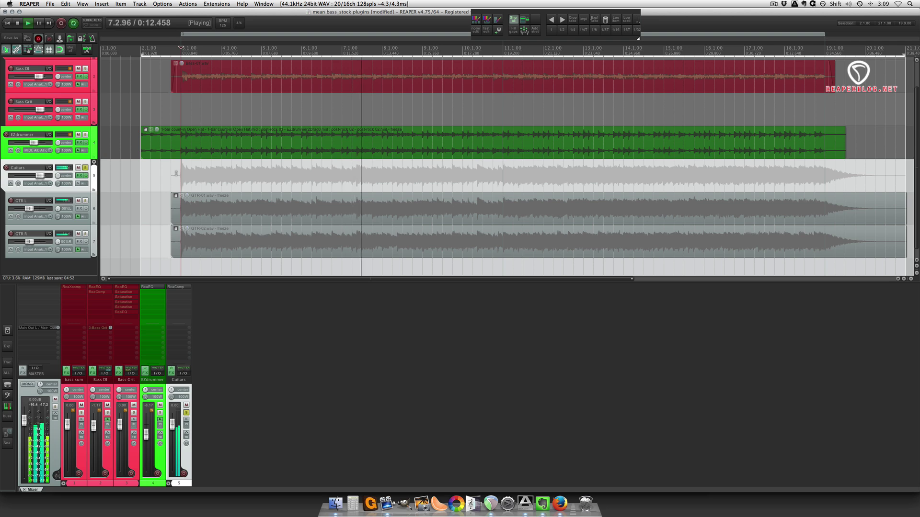
key(space)
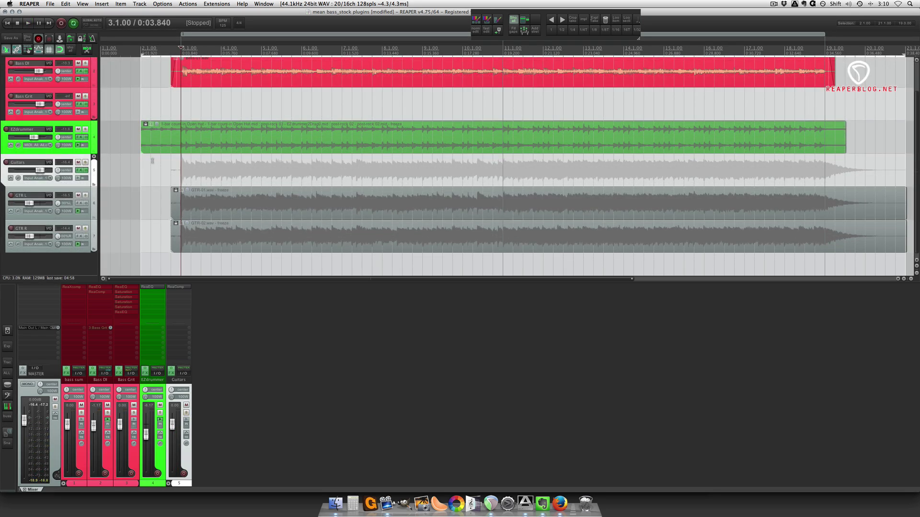
Audition the Bass DI track in solo from measure 3, and unsolo it after stopping playback
scroll(184, 158, up, 1)
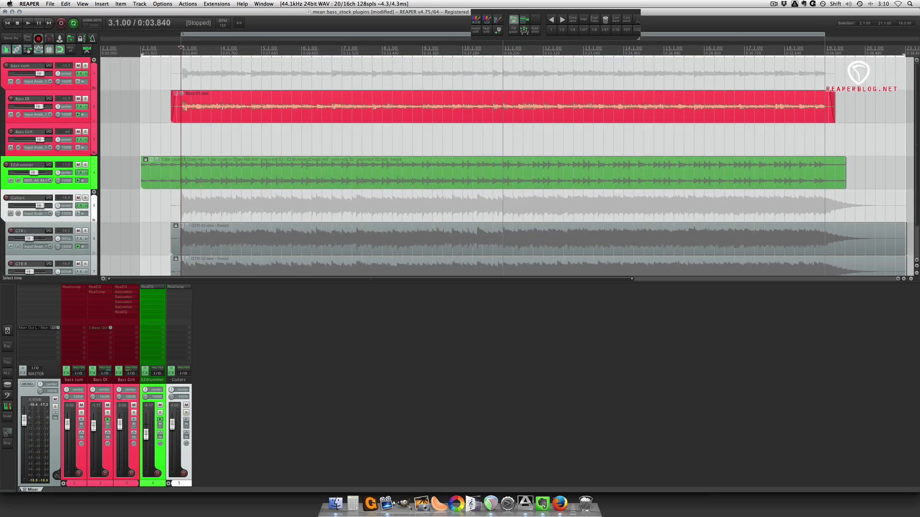
click(85, 99)
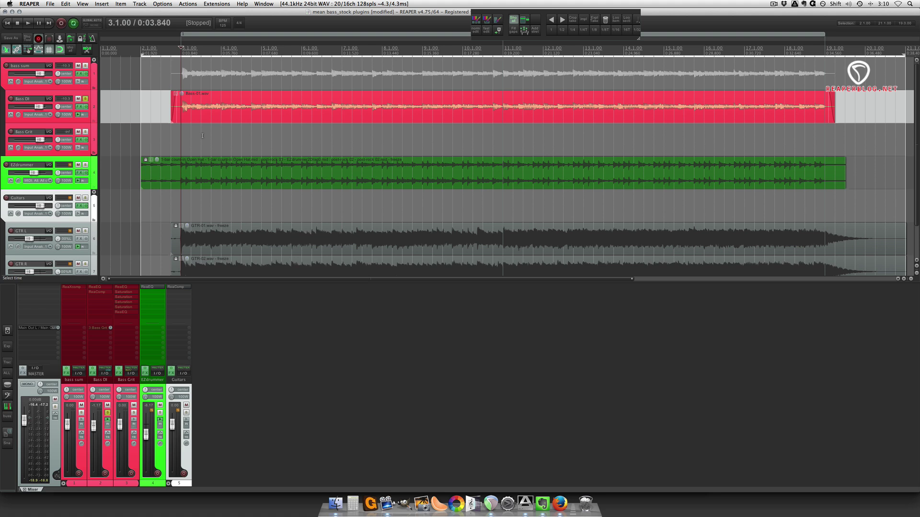
key(space)
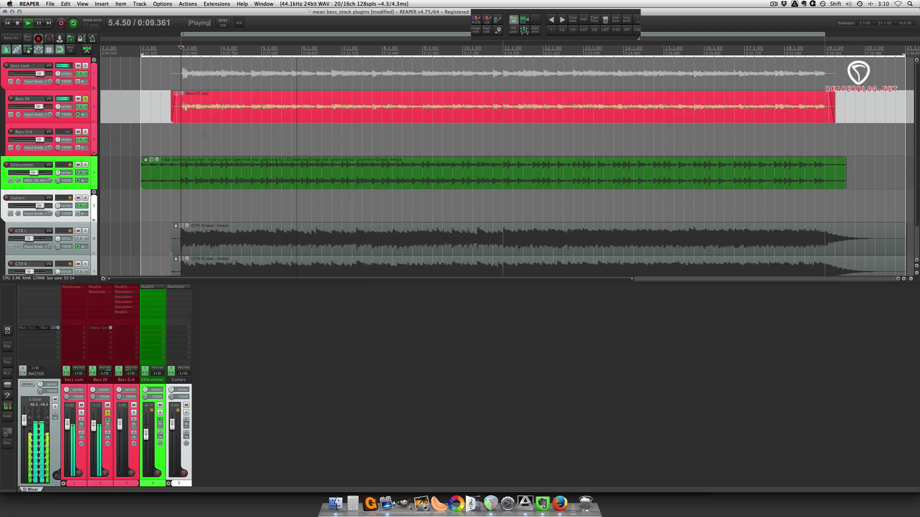
key(space)
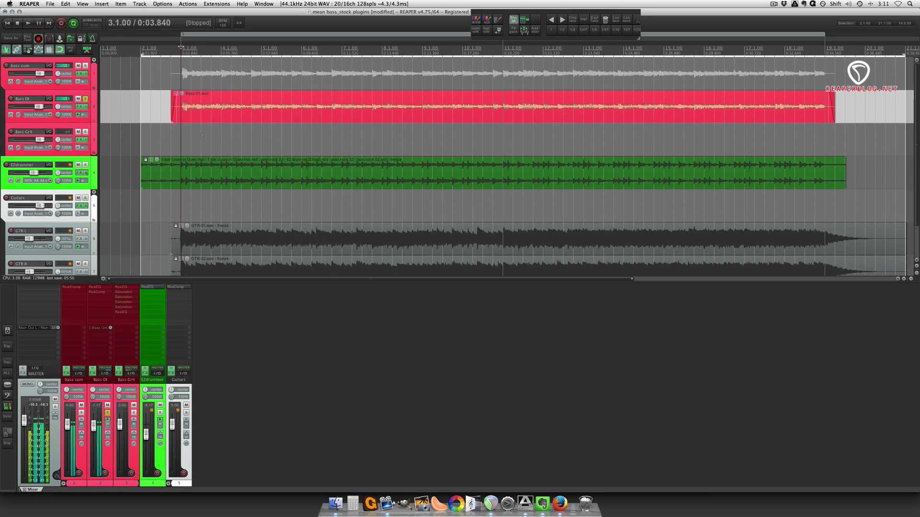
click(86, 100)
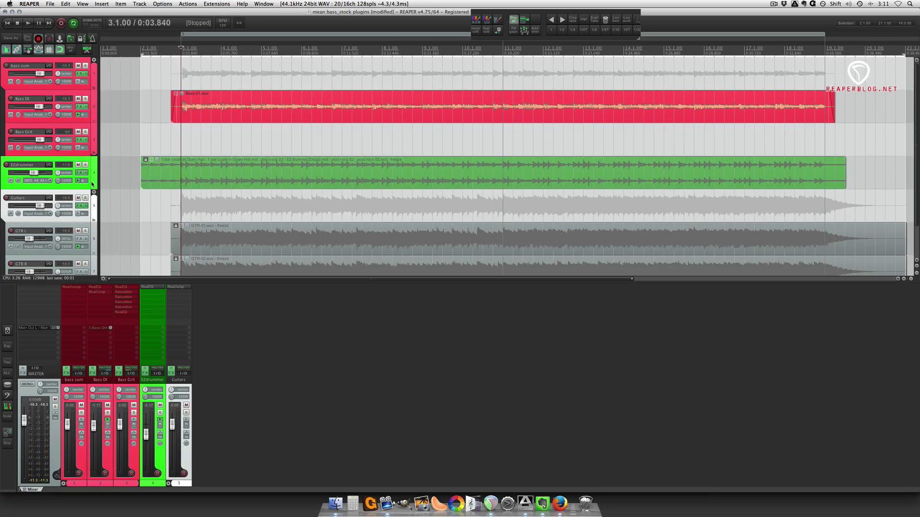
Play back the full mix from measure 3, and mute the EZdrummer and Guitars tracks
key(space)
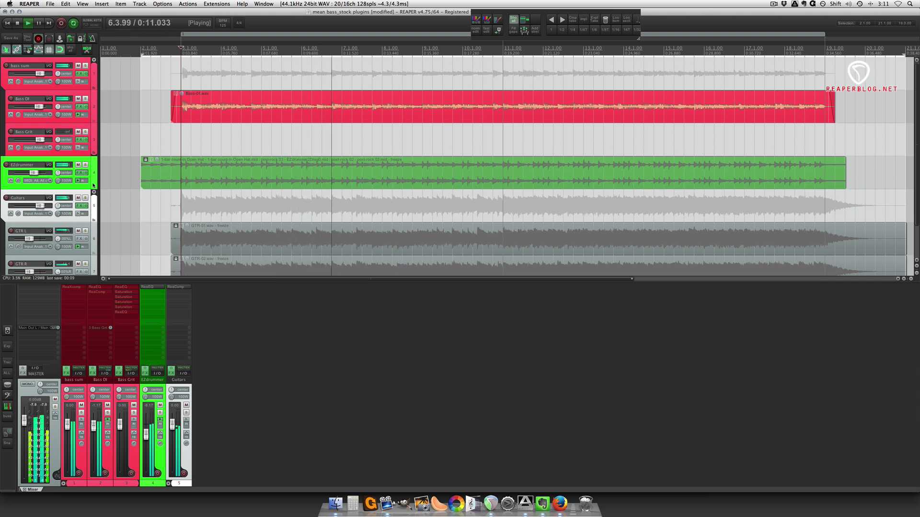
key(space)
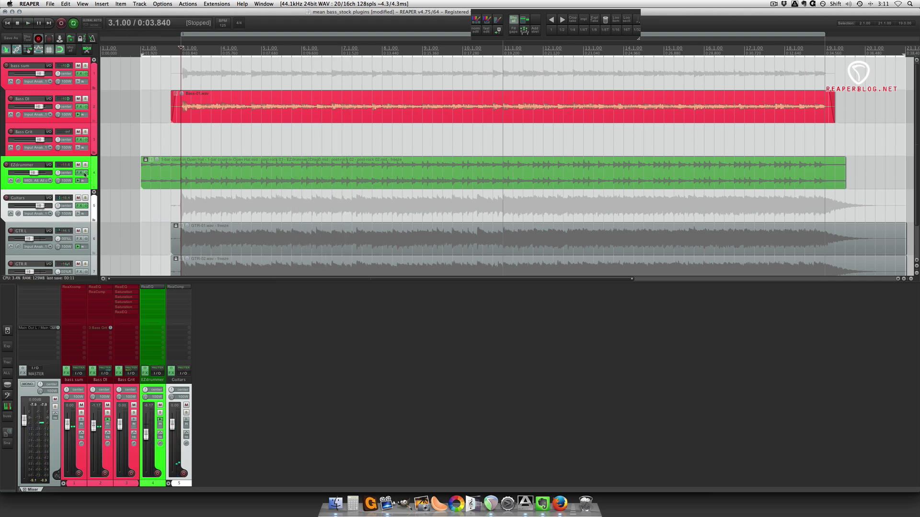
drag(79, 168, 80, 229)
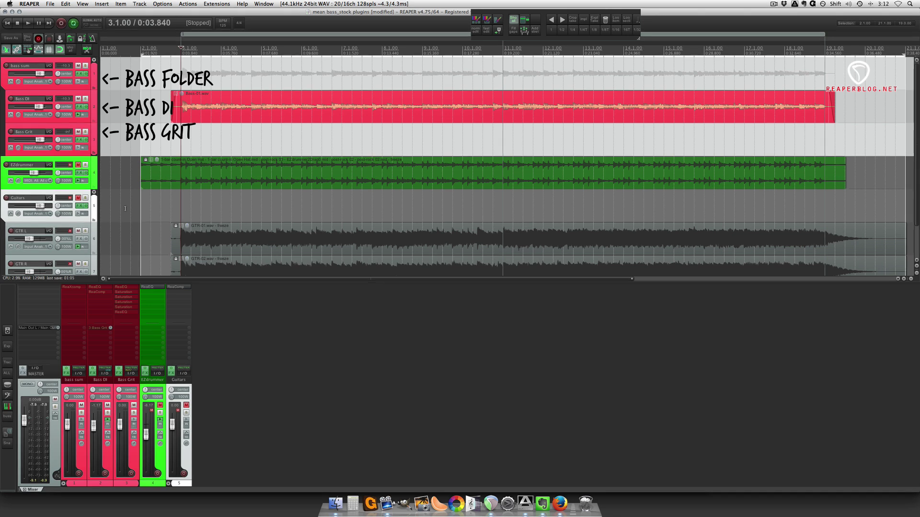
click(20, 61)
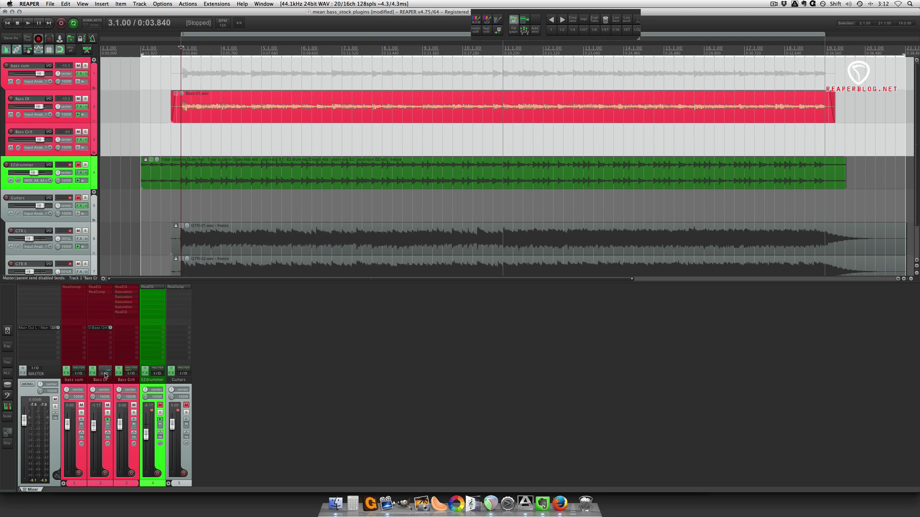
click(99, 328)
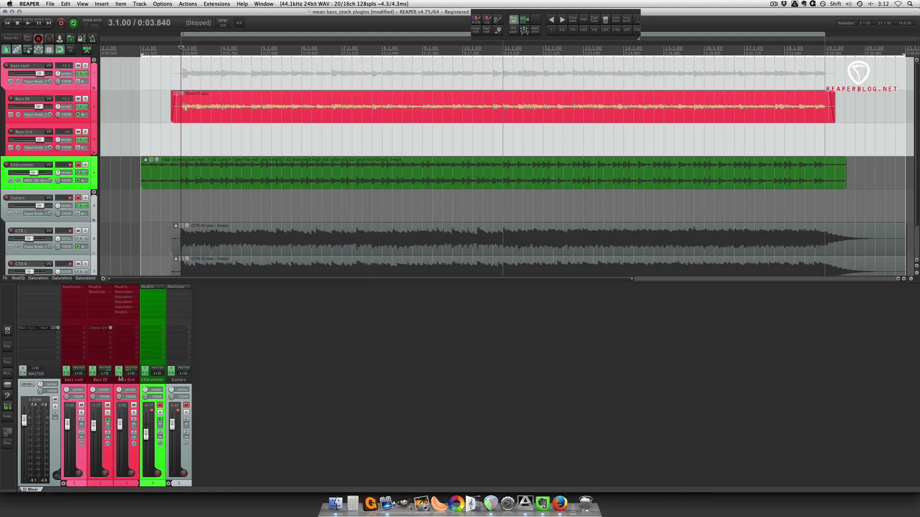
Enable the first ReaEQ on the Bass Grit track and compare the bass playback with the EQ on and bypassed
click(127, 288)
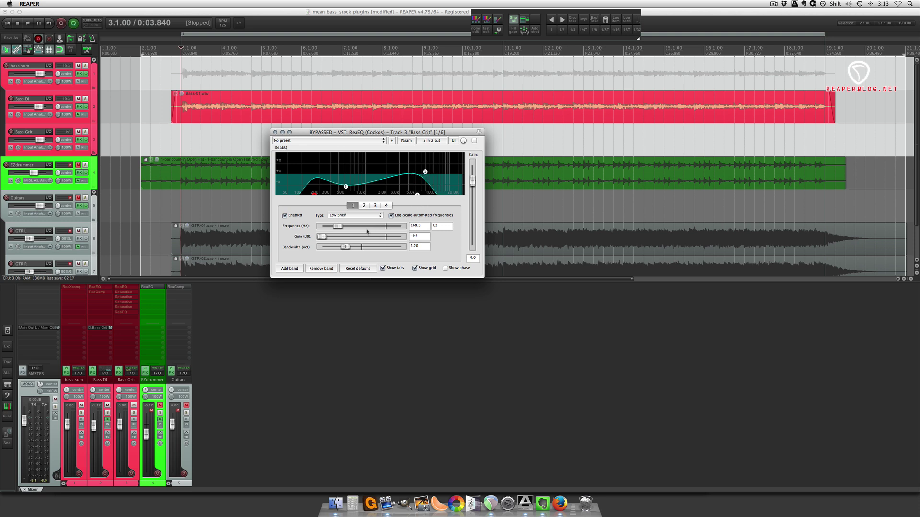
click(474, 140)
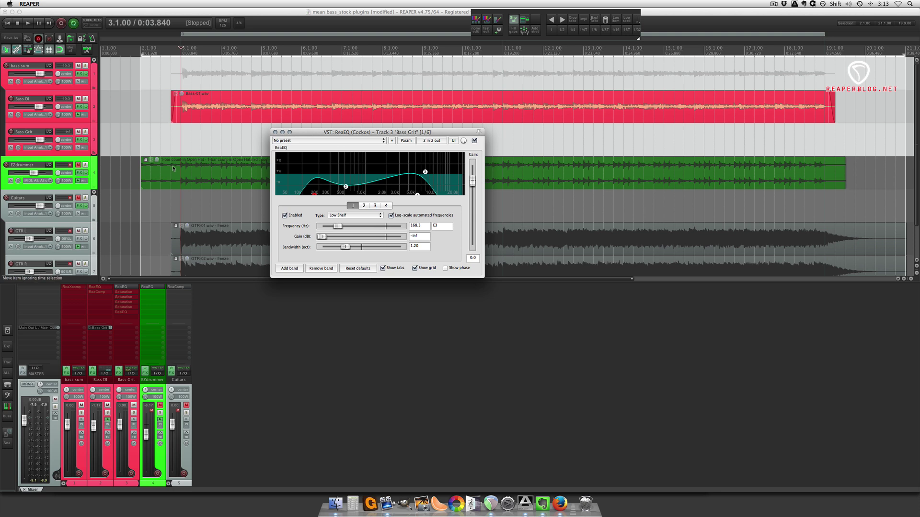
click(190, 142)
key(space)
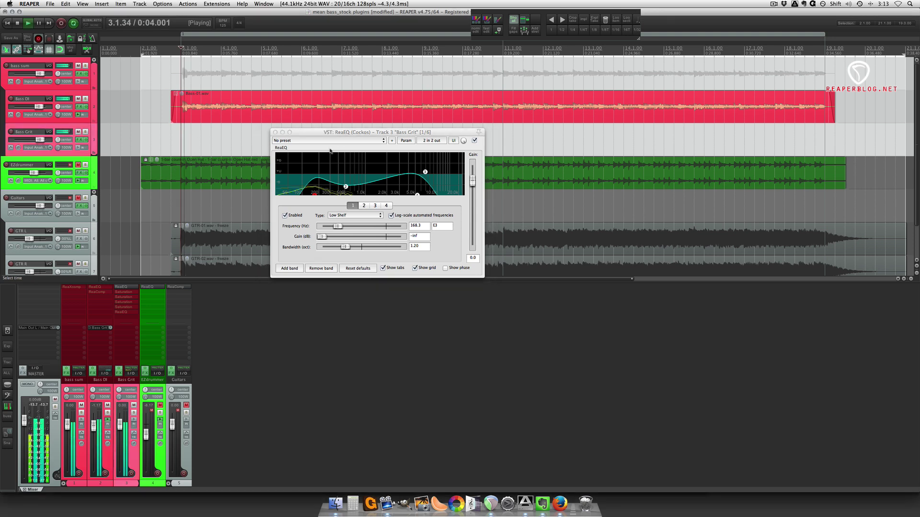
click(474, 140)
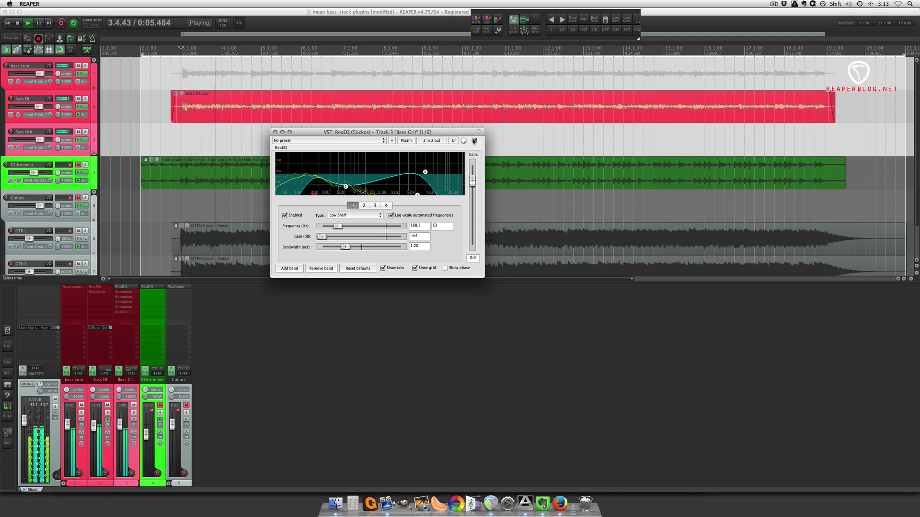
click(474, 141)
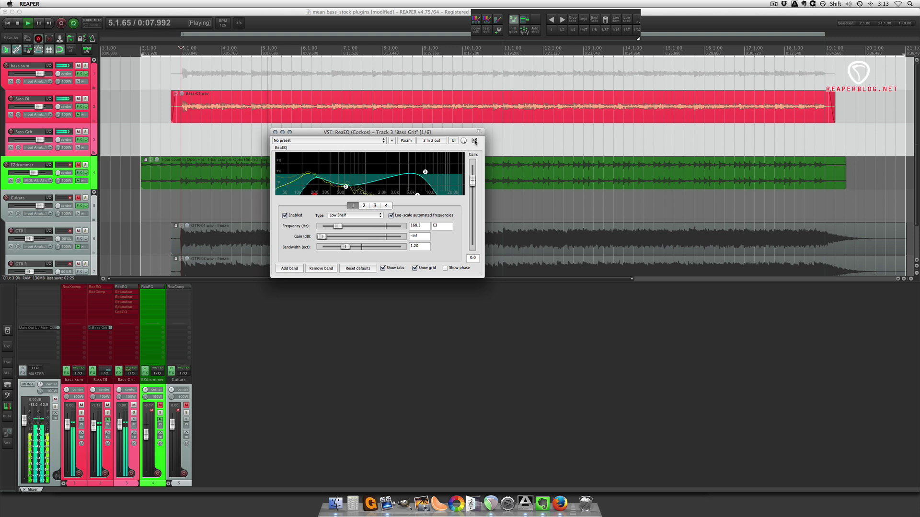
key(space)
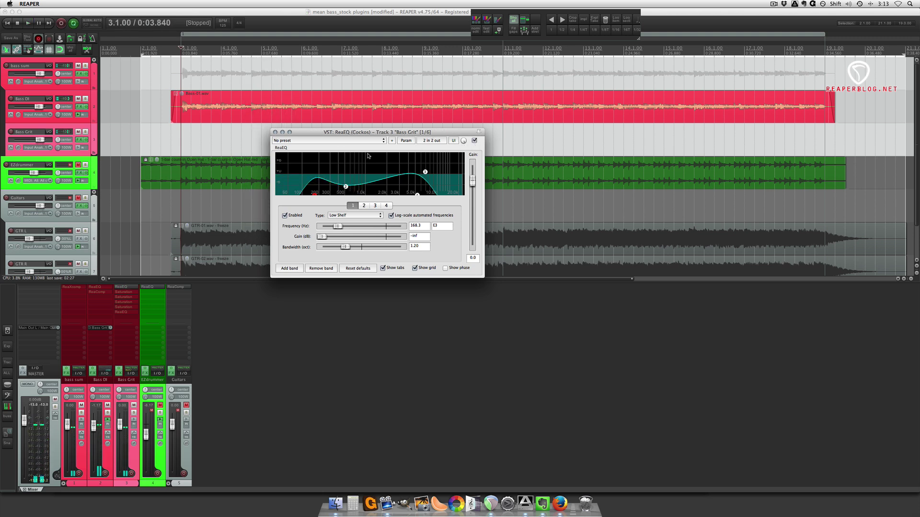
Open the first Saturation effect on the Bass Grit track, move its window over the ReaEQ window and enable the effect
click(130, 294)
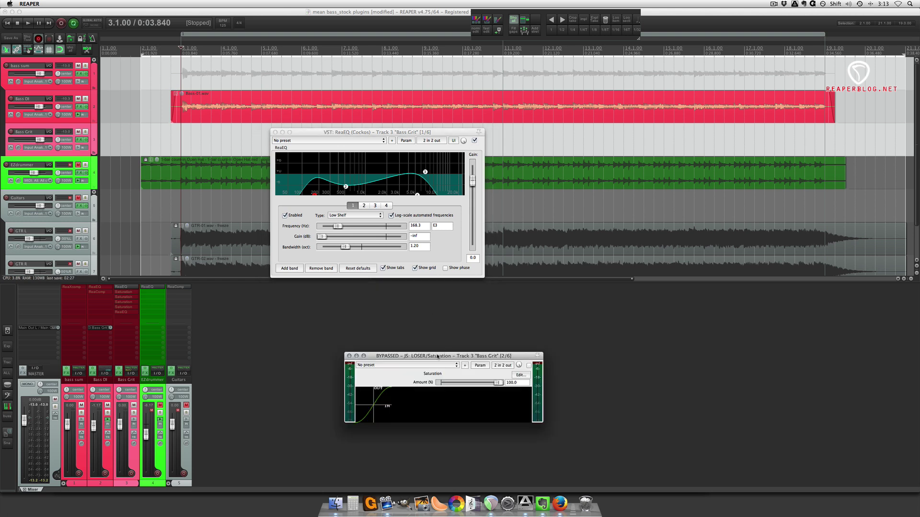
drag(437, 357, 425, 139)
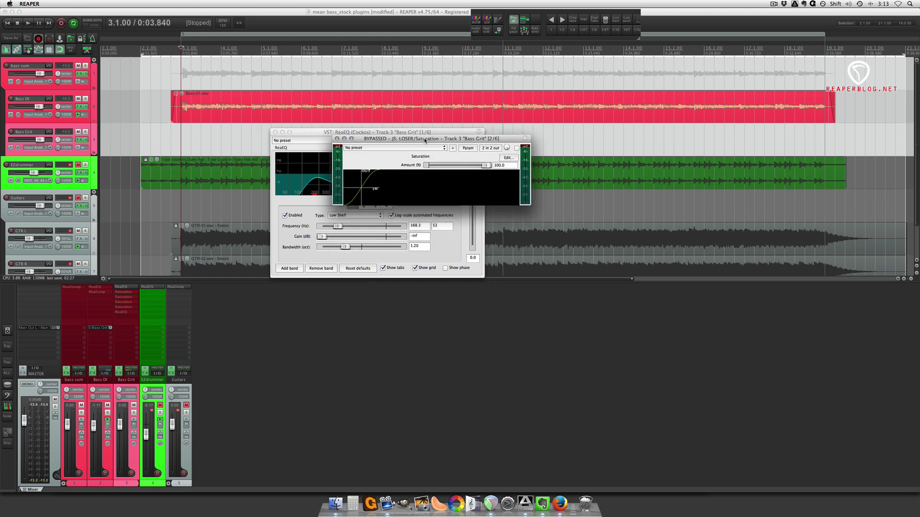
click(516, 148)
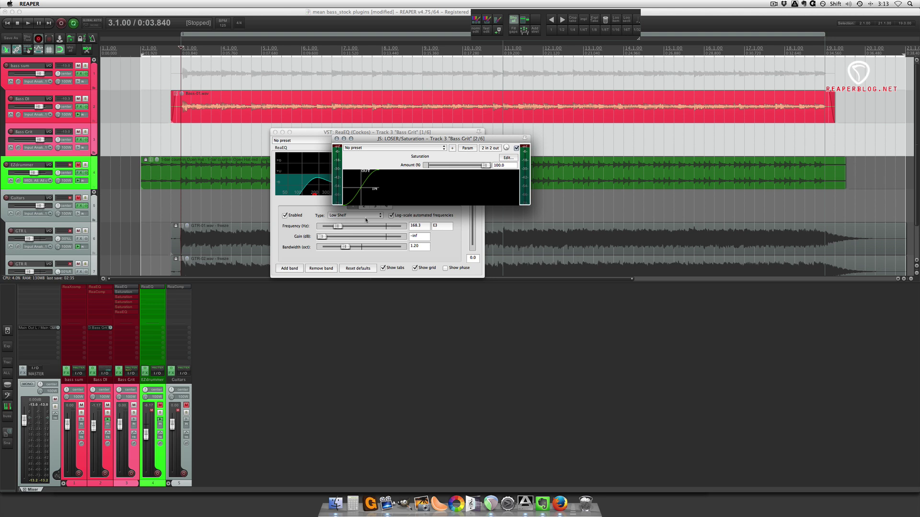
Enable the remaining three Saturation effects on the Bass Grit track and show their settings windows
shift+click(129, 298)
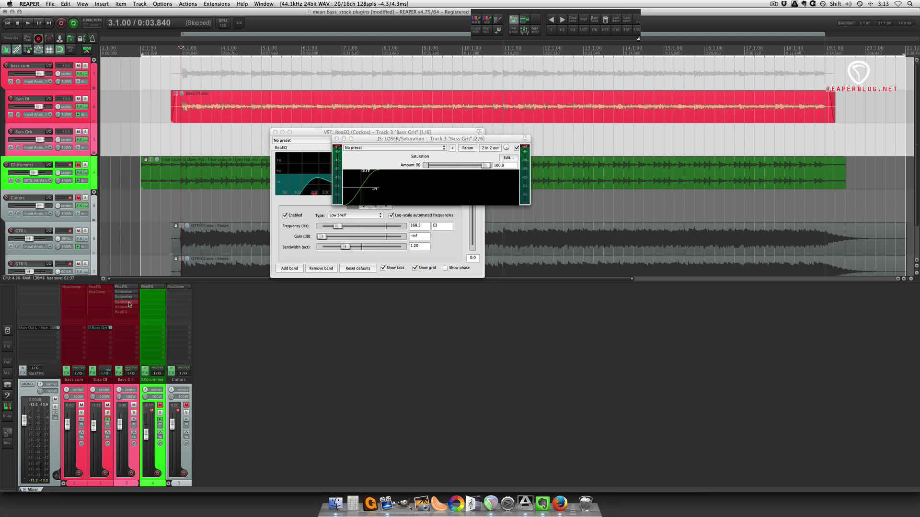
shift+click(129, 302)
click(133, 302)
click(133, 302)
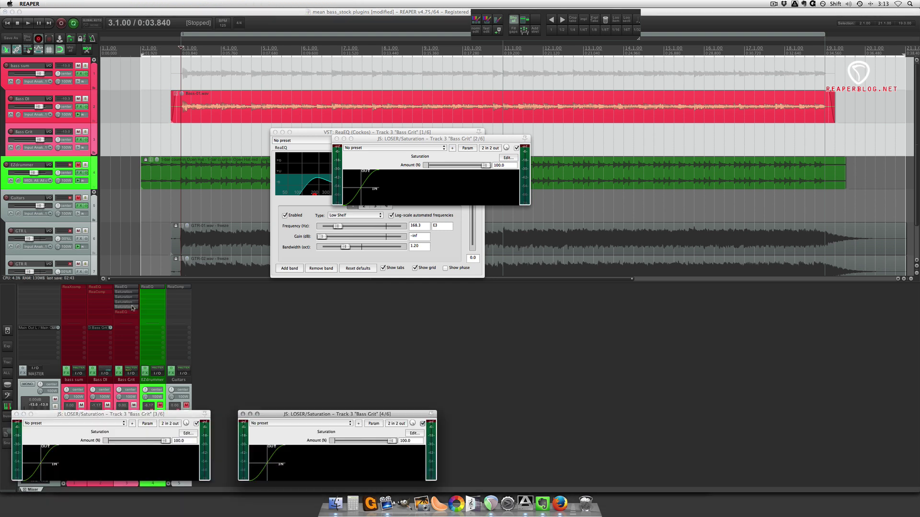
click(133, 307)
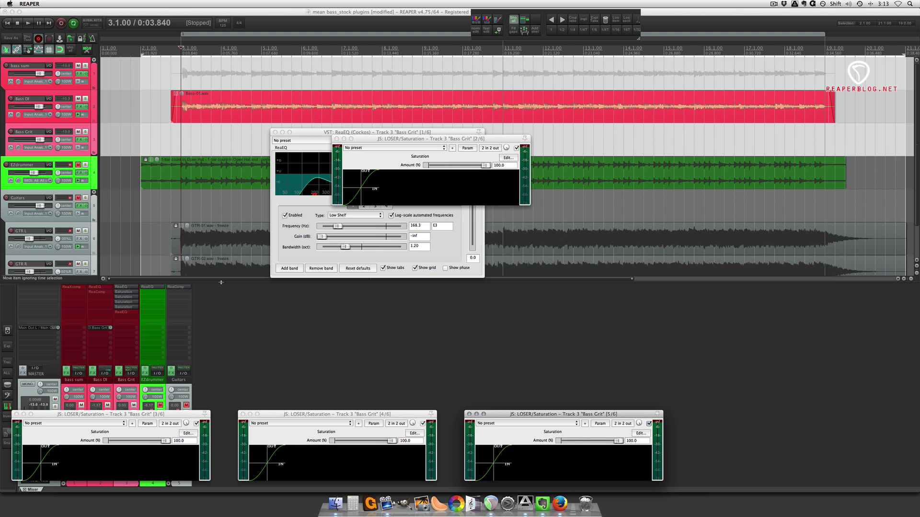
Play back the bass through the four Saturation effects, and open the final ReaEQ on the Bass Grit track
key(space)
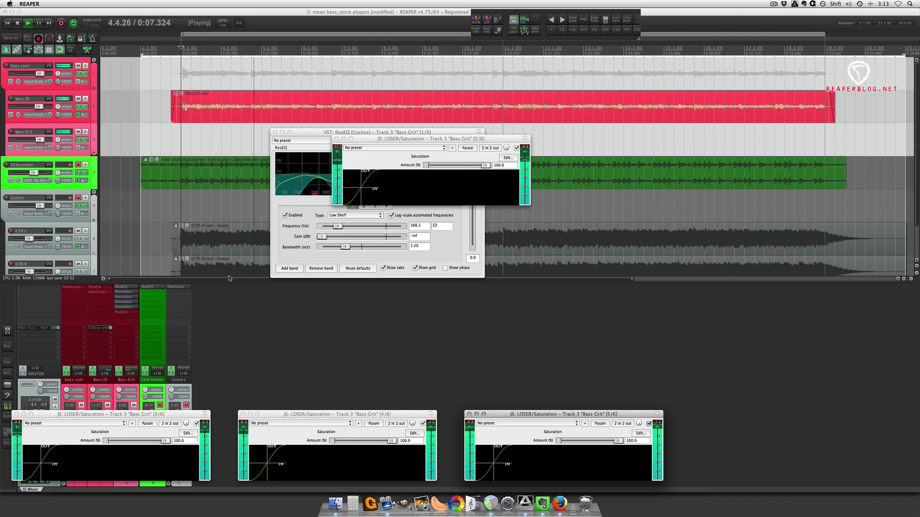
key(space)
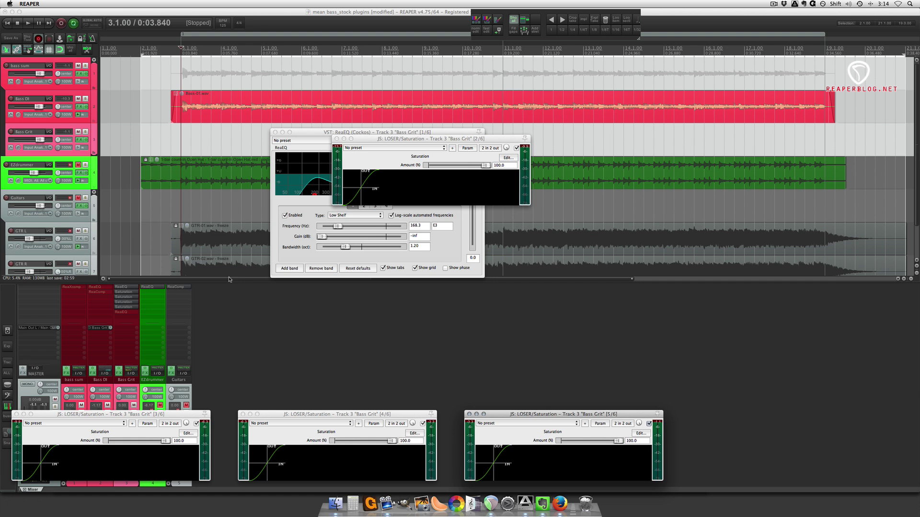
click(127, 314)
drag(512, 191, 543, 163)
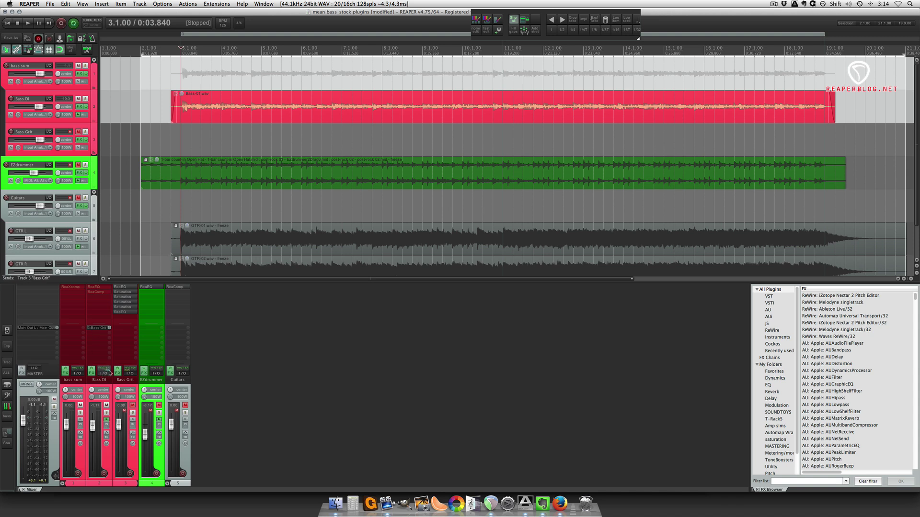
Open the Bass DI track's ReaEQ and the Bass Grit track's final ReaEQ, and place the two windows side by side
click(98, 287)
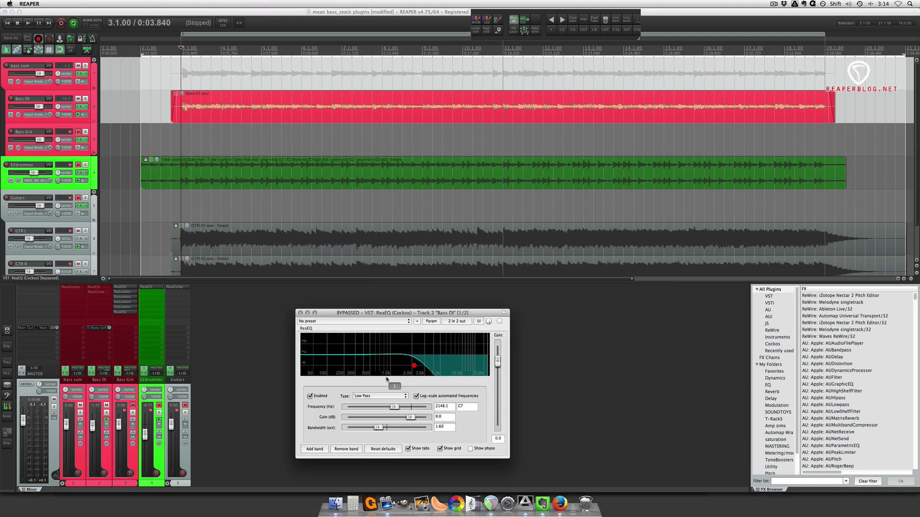
drag(394, 314, 320, 265)
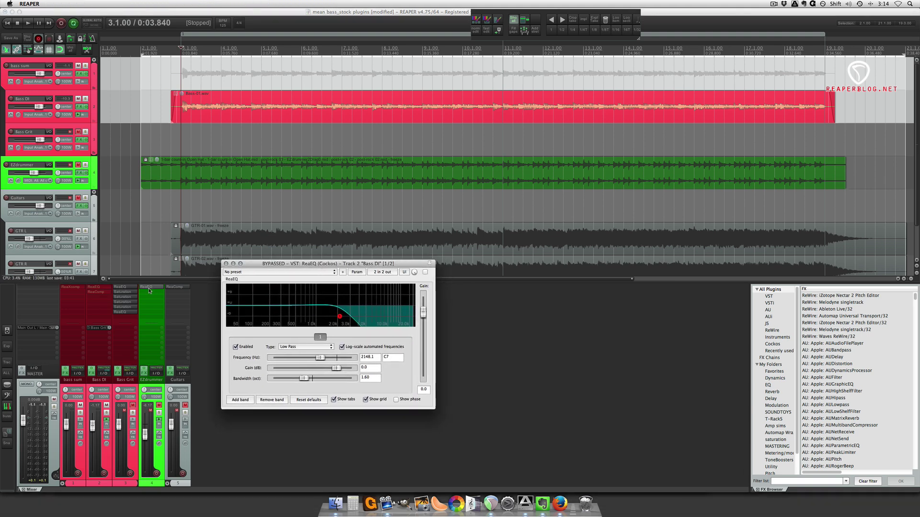
click(123, 313)
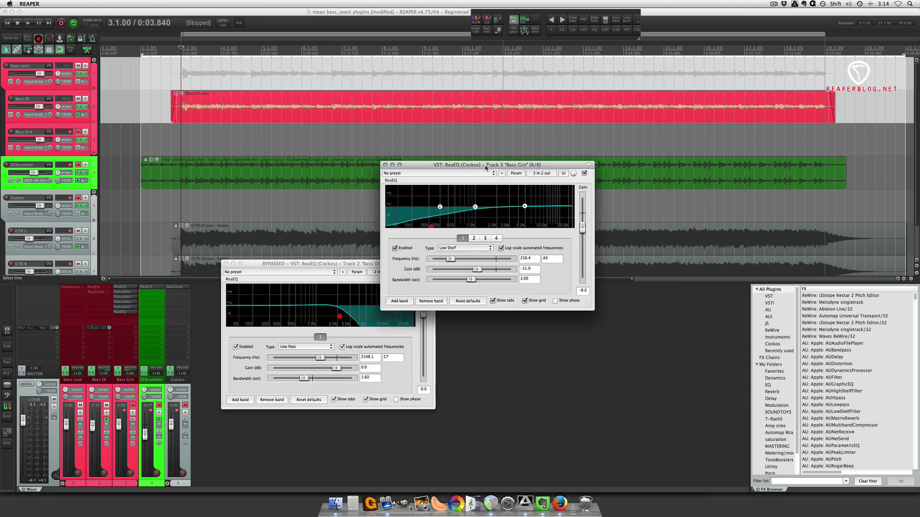
drag(485, 167, 605, 254)
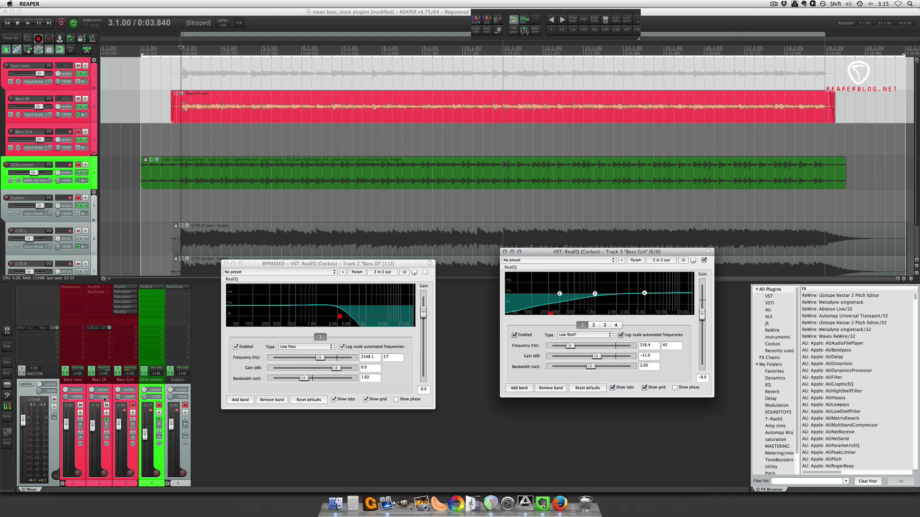
Solo the Bass DI track and play it back while switching its ReaEQ in and out, leaving the EQ enabled
click(106, 414)
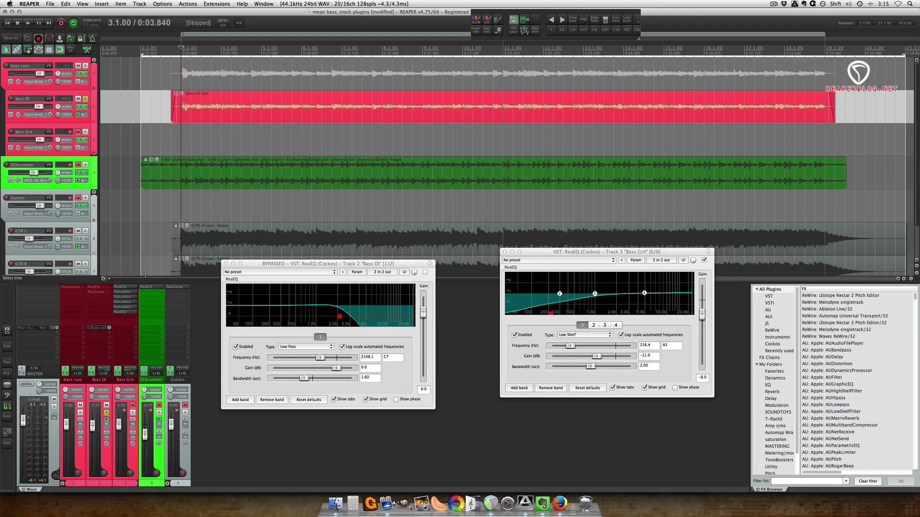
click(192, 121)
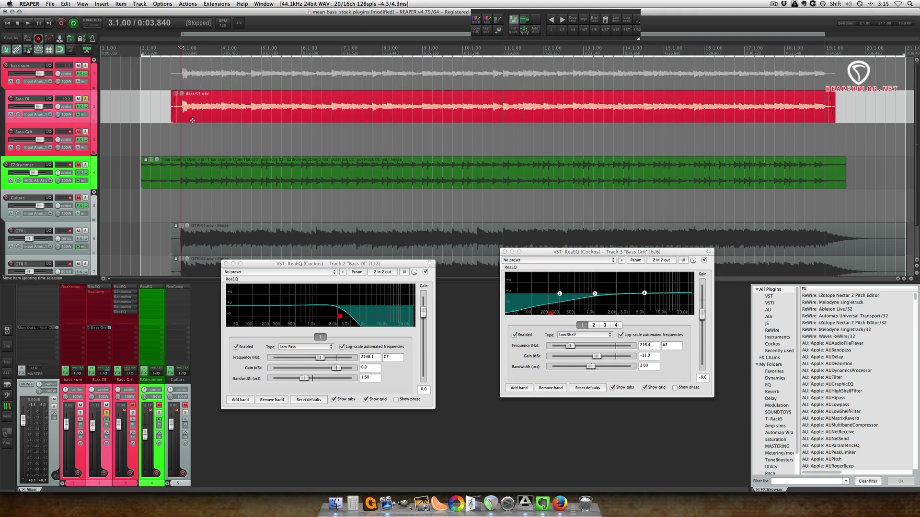
key(space)
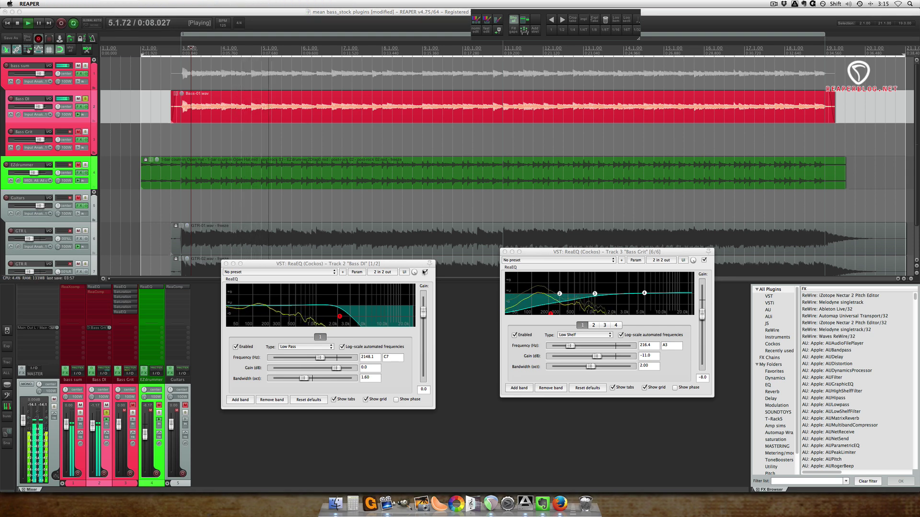
click(425, 272)
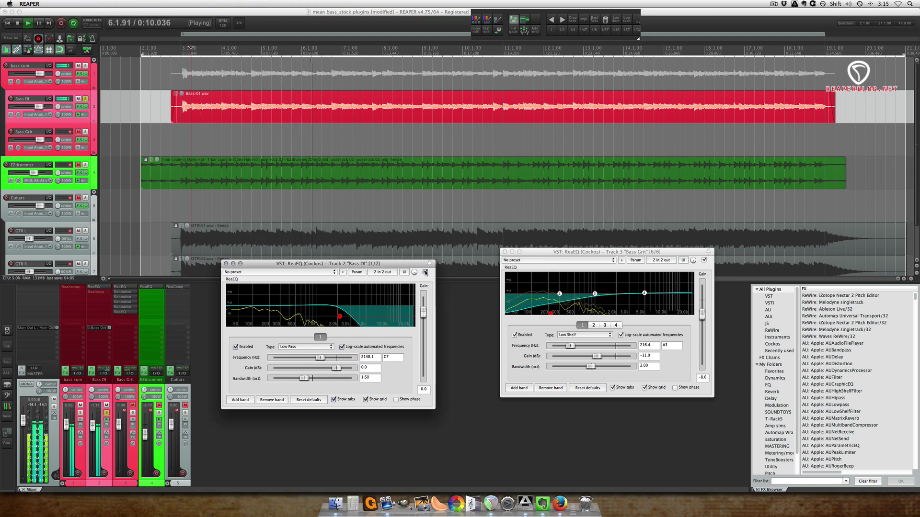
click(425, 272)
click(425, 273)
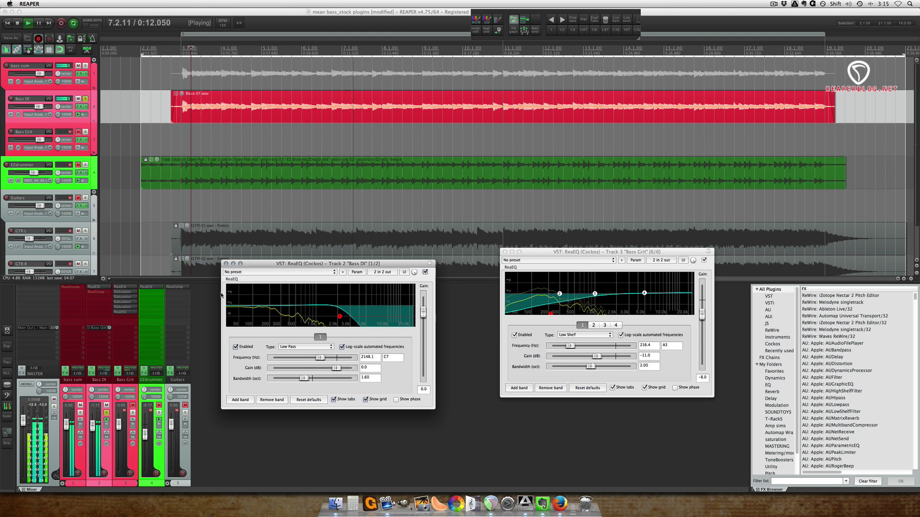
key(space)
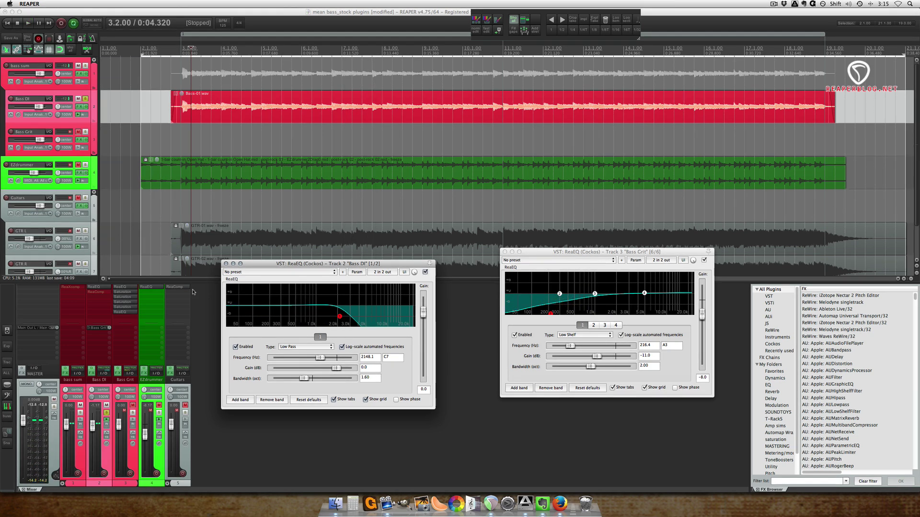
Open the Bass DI track's ReaComp, move its window above the ReaEQ windows, and play back the bass while checking ratio and wet level
click(103, 293)
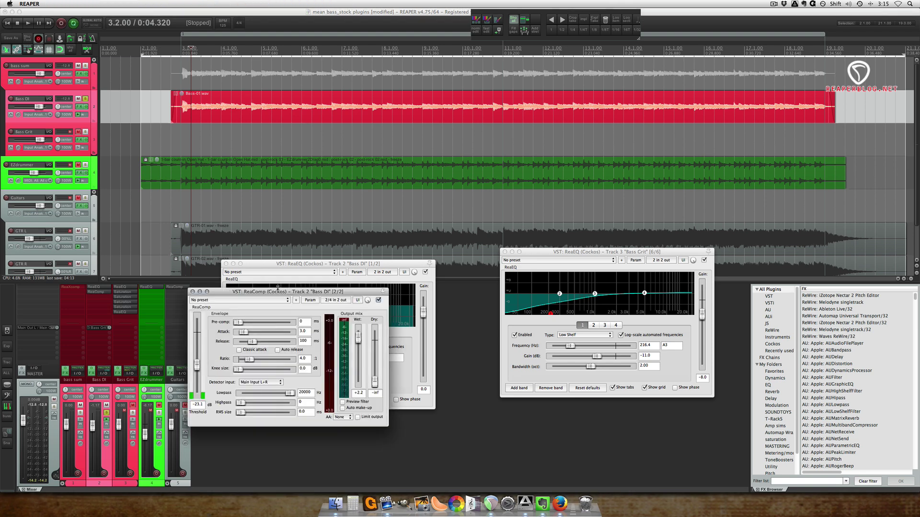
drag(276, 293, 386, 180)
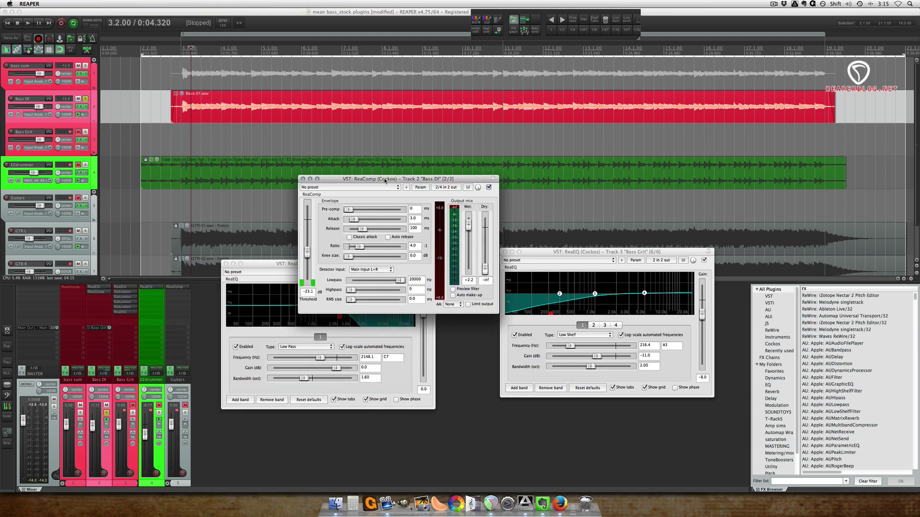
click(418, 247)
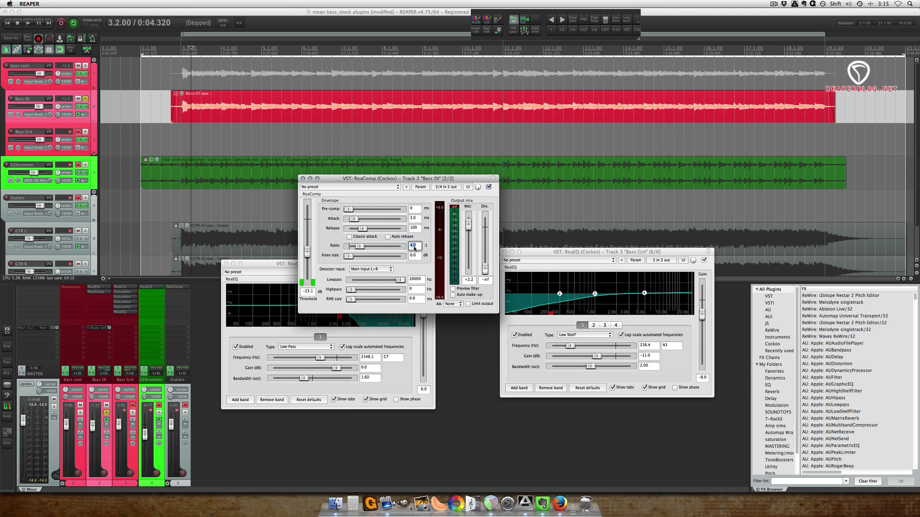
click(193, 168)
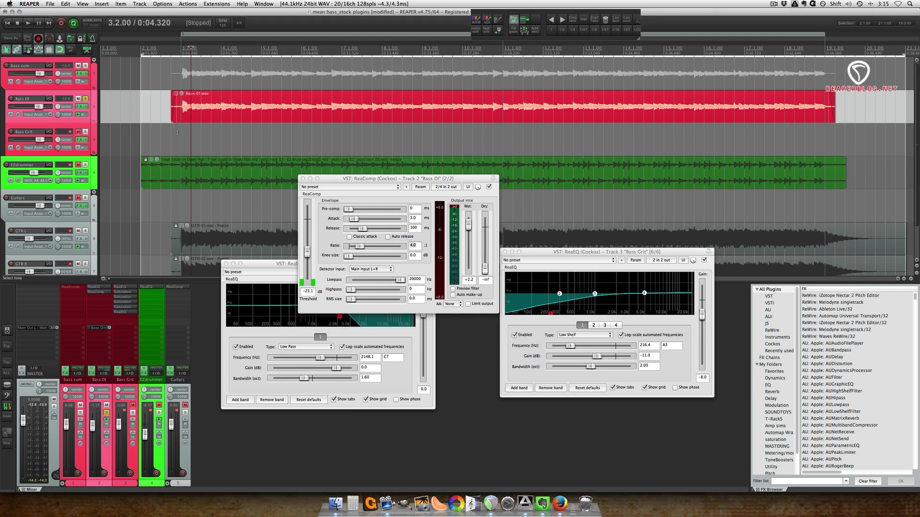
key(space)
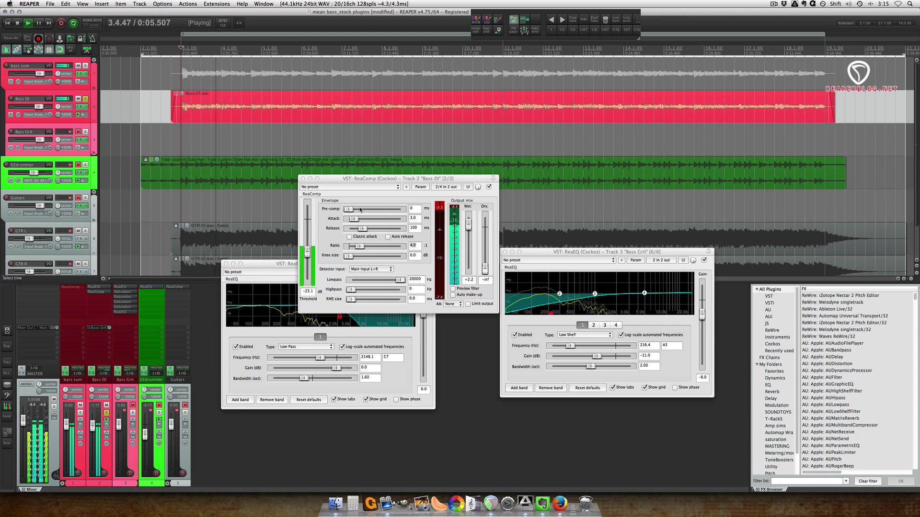
key(space)
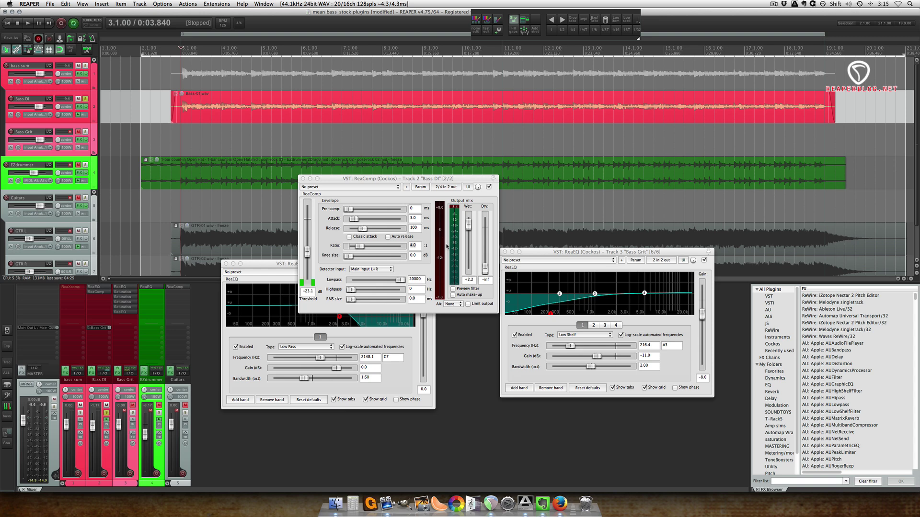
click(468, 279)
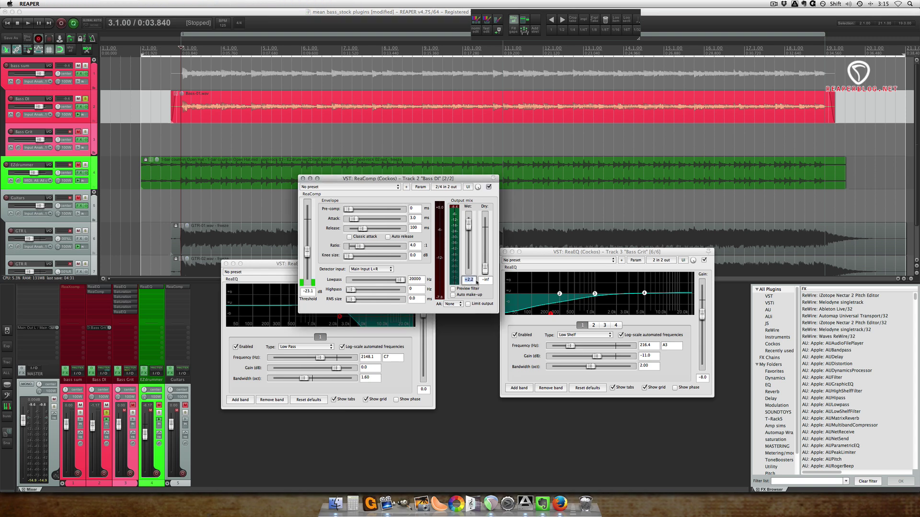
Play the Bass DI track, add Bass Grit to the solo, and invert Bass Grit's phase to compare the combined sound
click(107, 413)
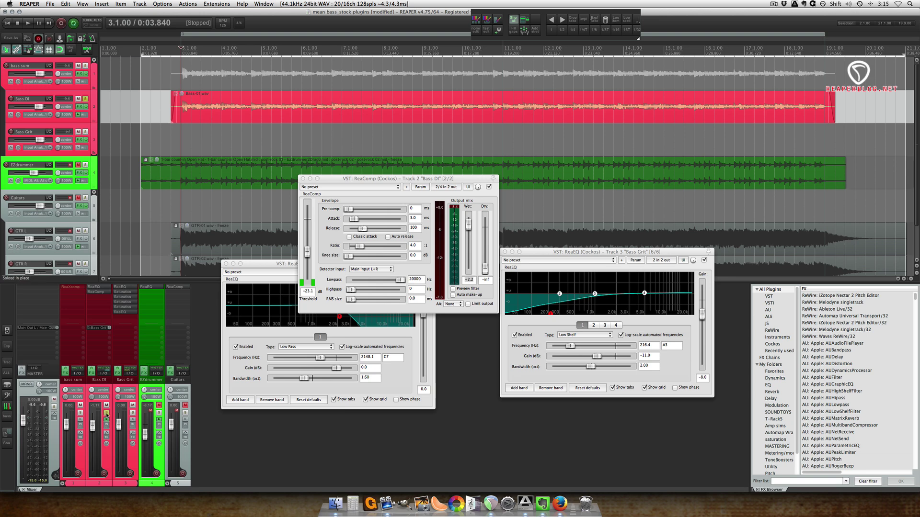
key(space)
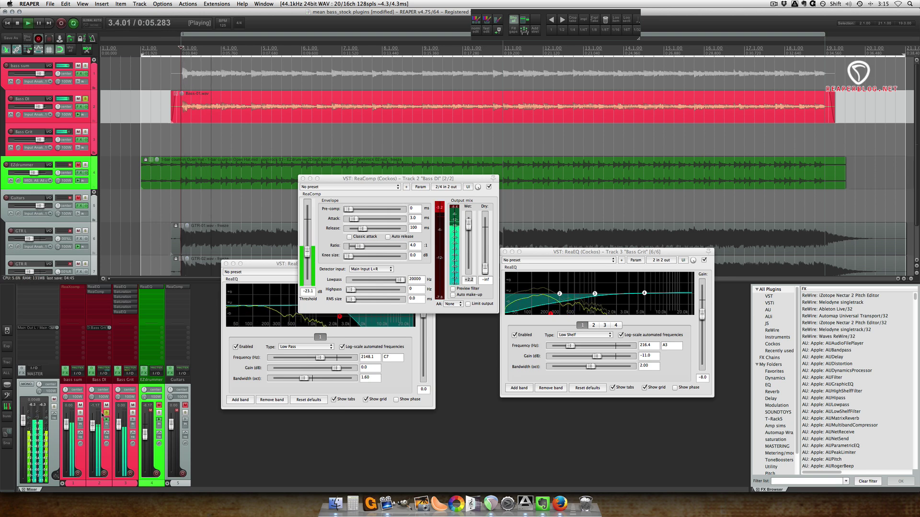
click(133, 413)
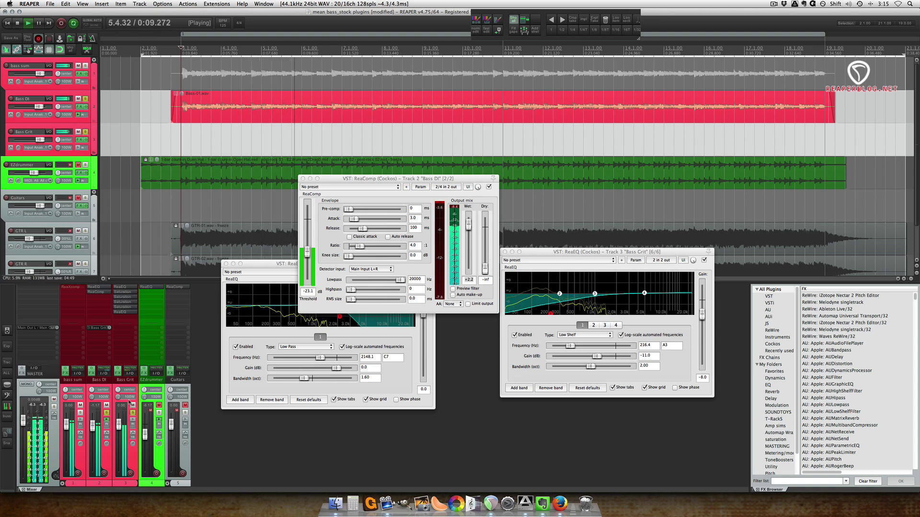
key(space)
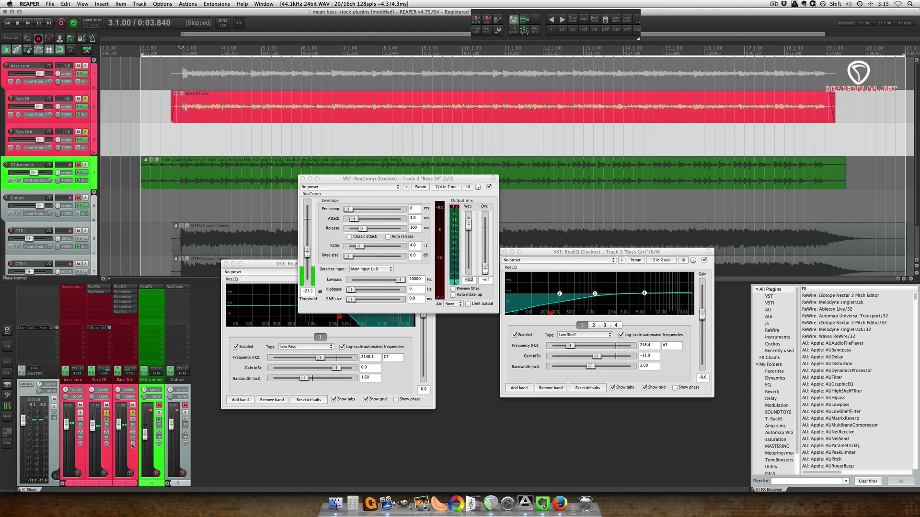
key(space)
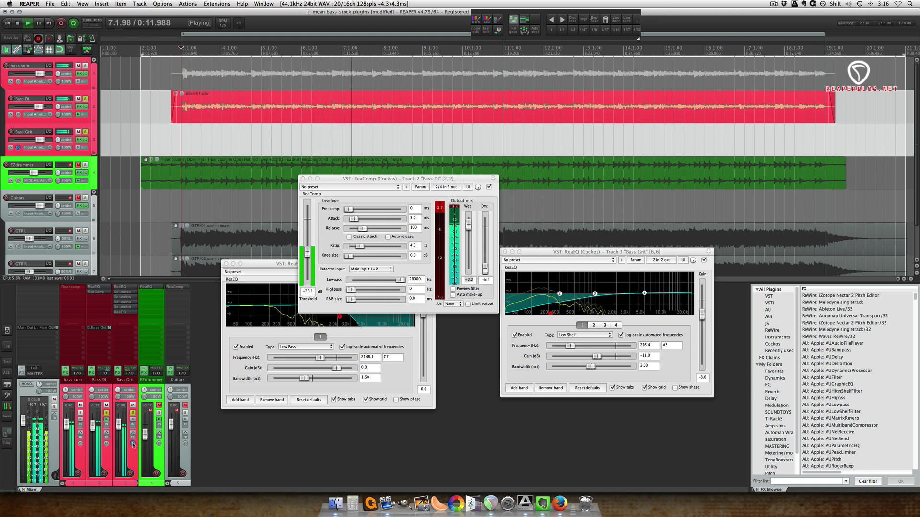
key(space)
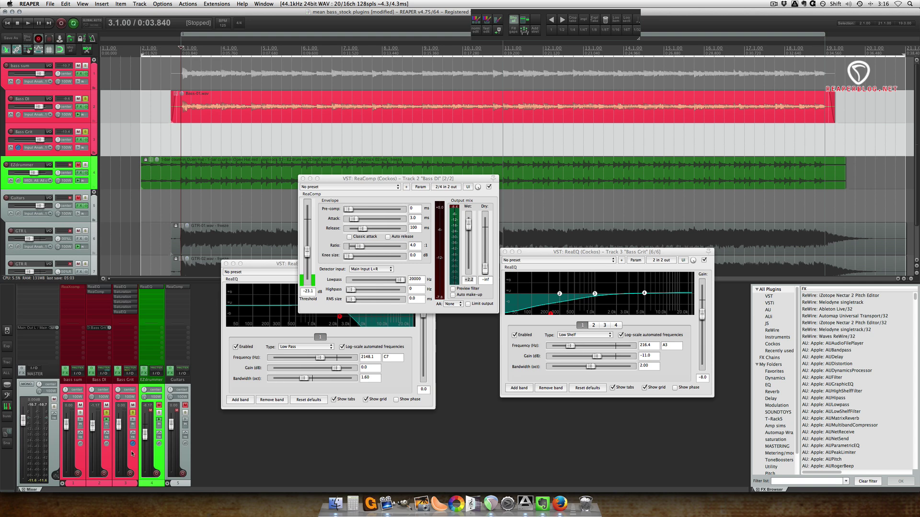
click(133, 459)
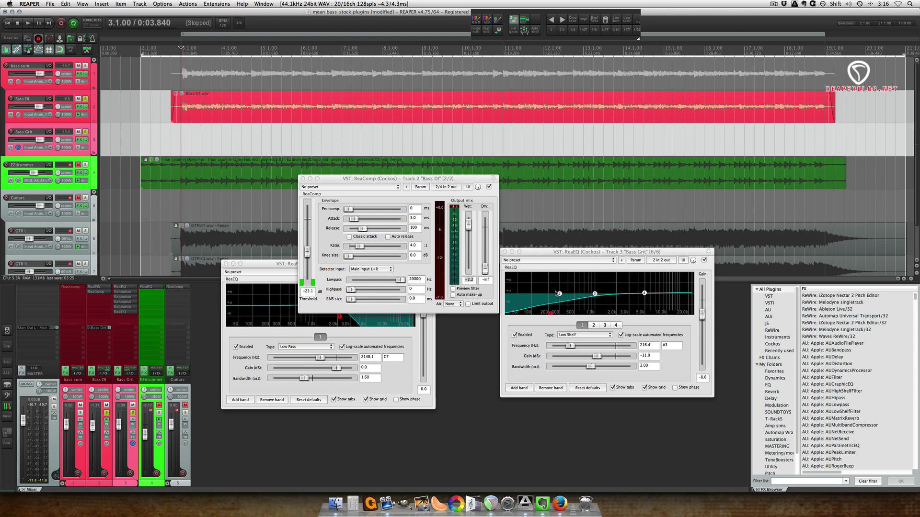
click(132, 444)
Open ReaXcomp on the bass sum track, enable it, and compare the playback with the compressor active and bypassed
click(71, 287)
drag(538, 242, 398, 178)
click(496, 186)
key(space)
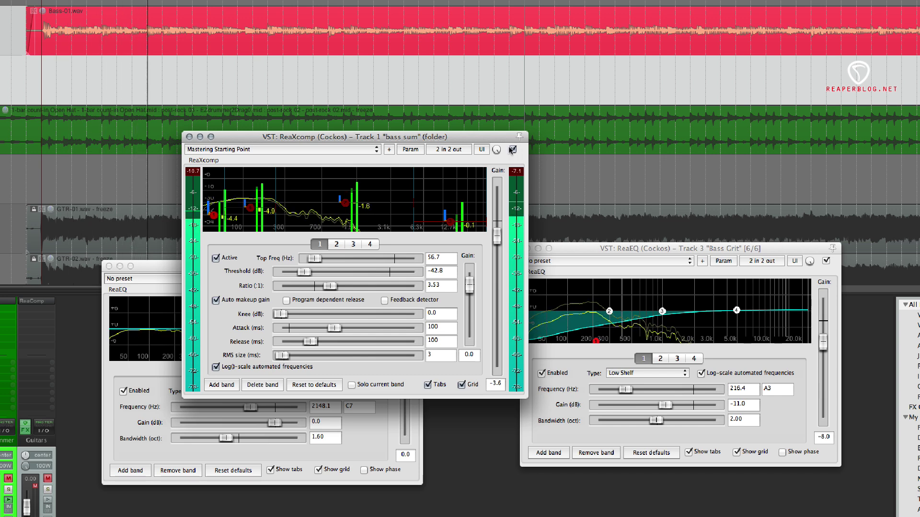
click(513, 150)
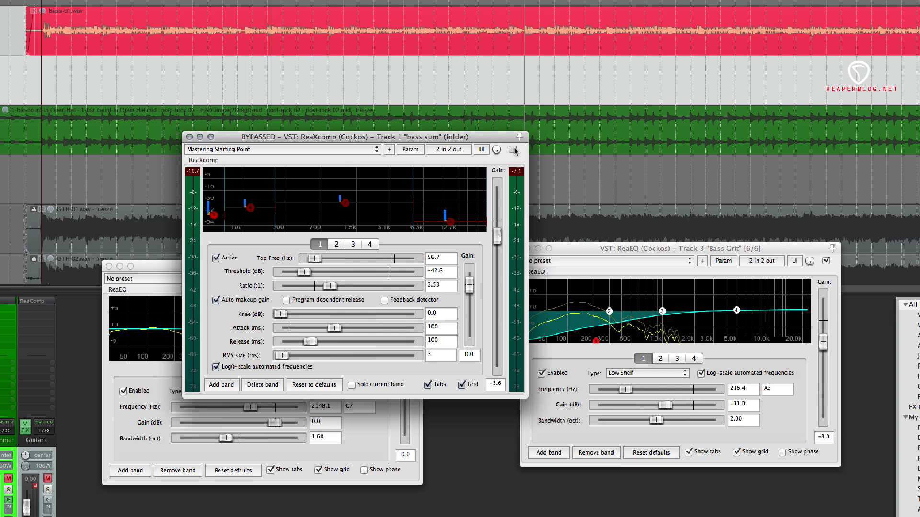
click(513, 150)
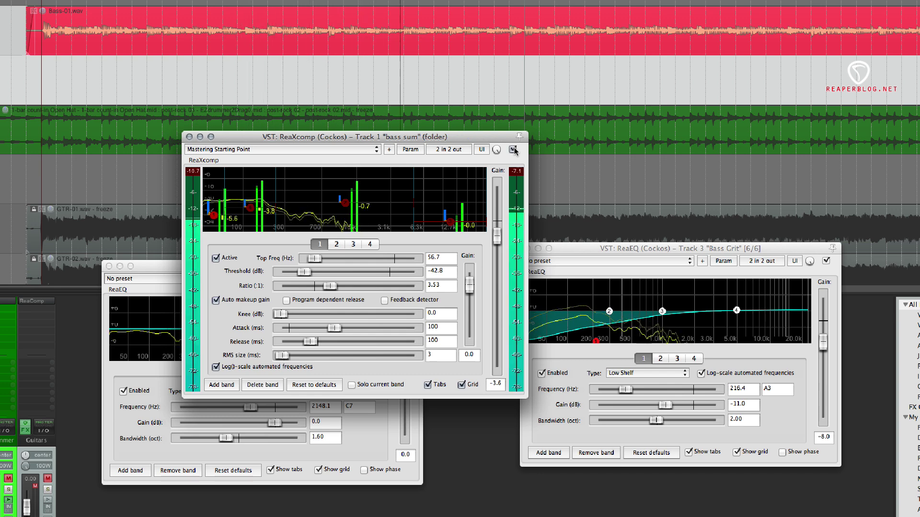
key(space)
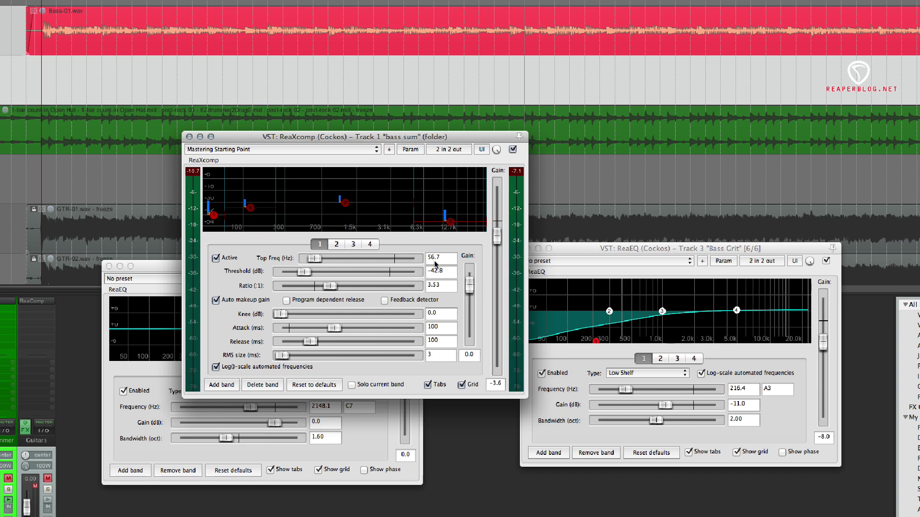
Examine the frequency, threshold and ratio of each ReaXcomp band by selecting its point in the graph
click(450, 222)
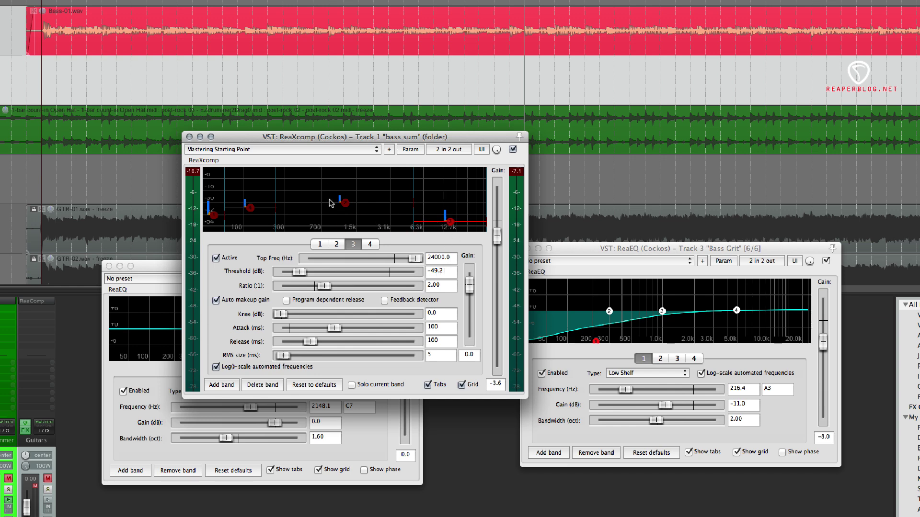
click(345, 203)
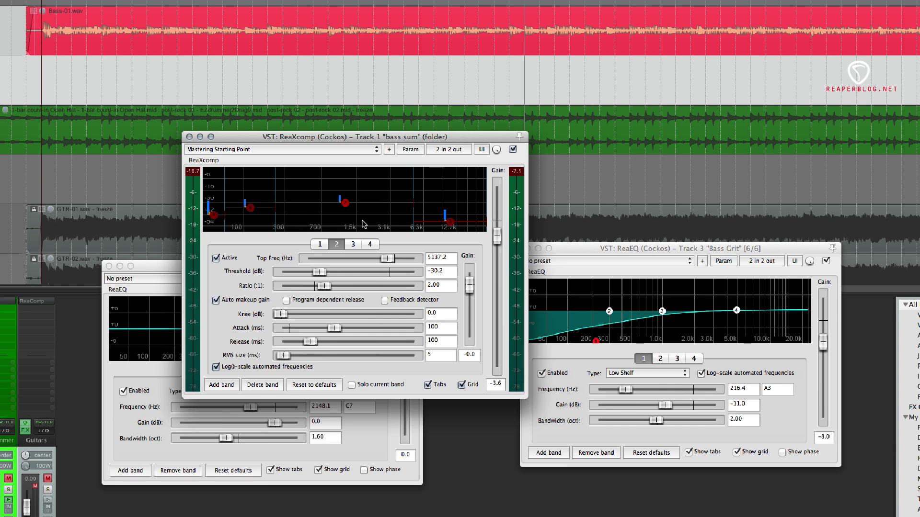
click(250, 208)
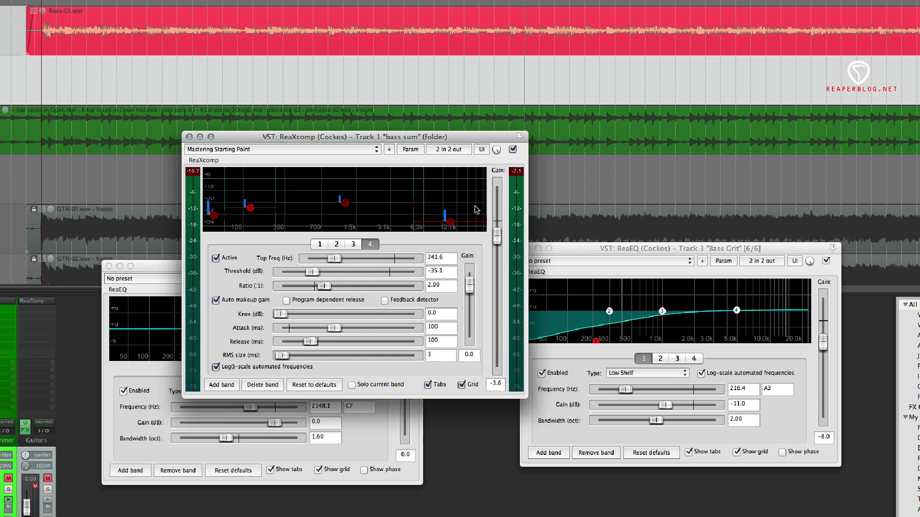
click(211, 215)
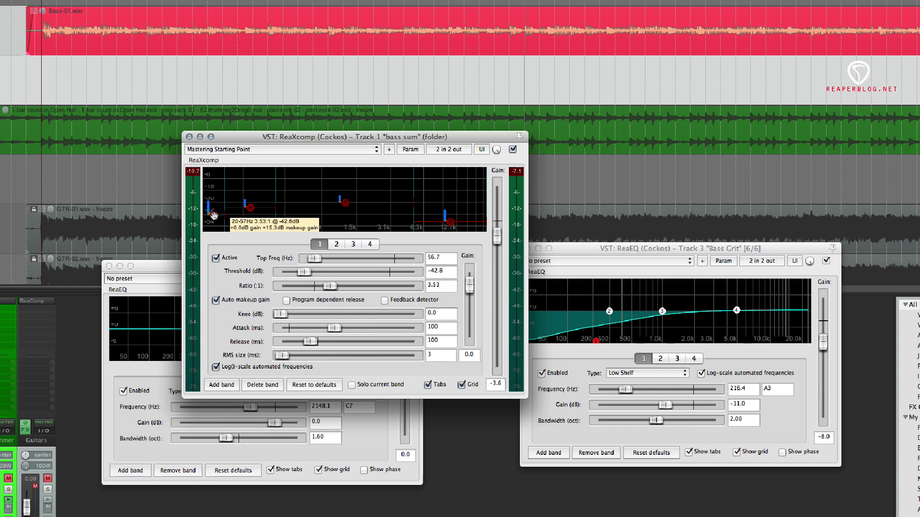
click(445, 259)
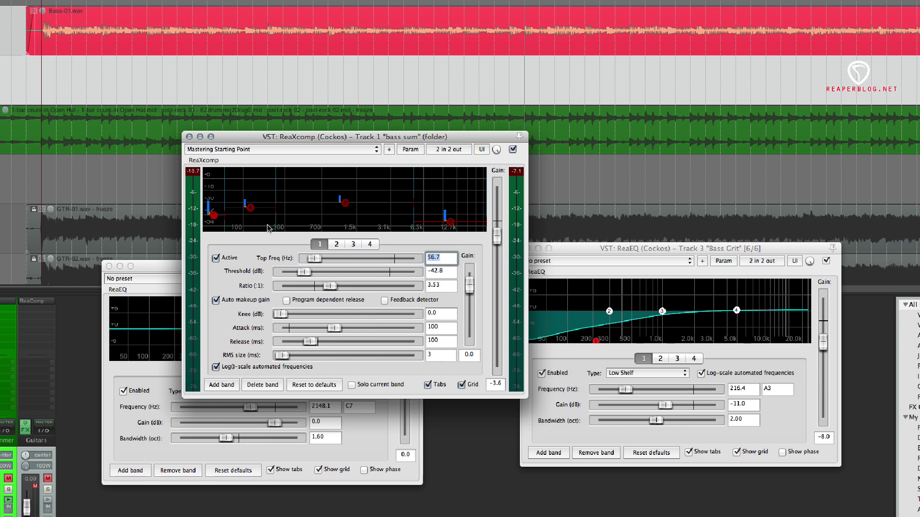
click(252, 209)
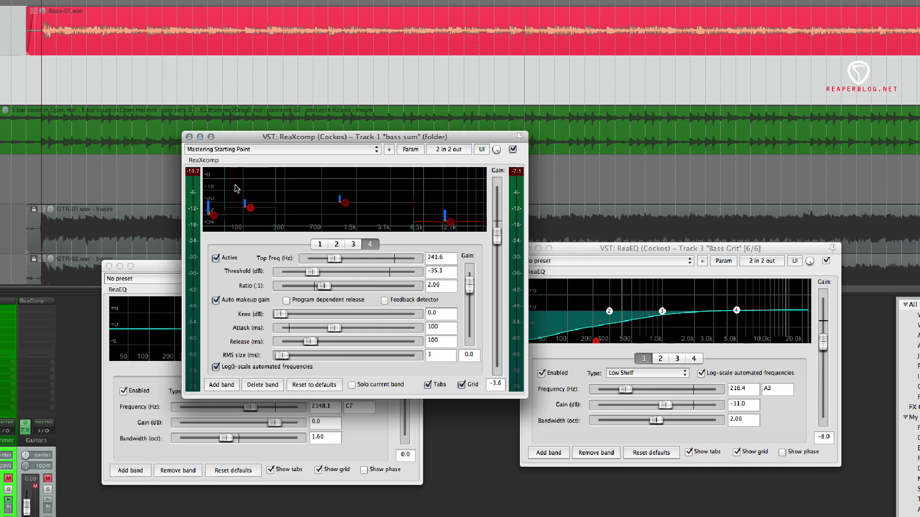
Review the settings of ReaXcomp bands 1 through 4 in order, and check the overall output gain
key(space)
click(320, 244)
click(336, 244)
click(353, 243)
click(371, 244)
click(497, 383)
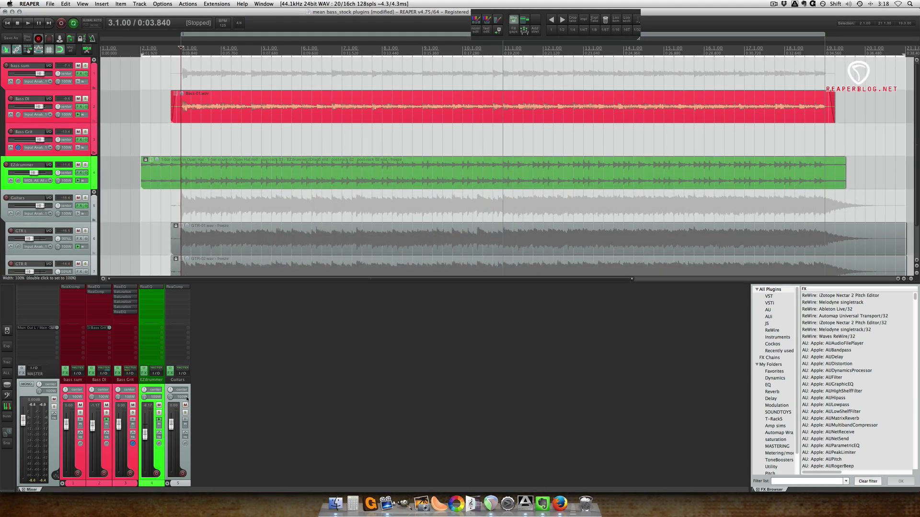
Play back the full mix and compare it with the Bass DI and bass sum effect chains bypassed and re-enabled
key(space)
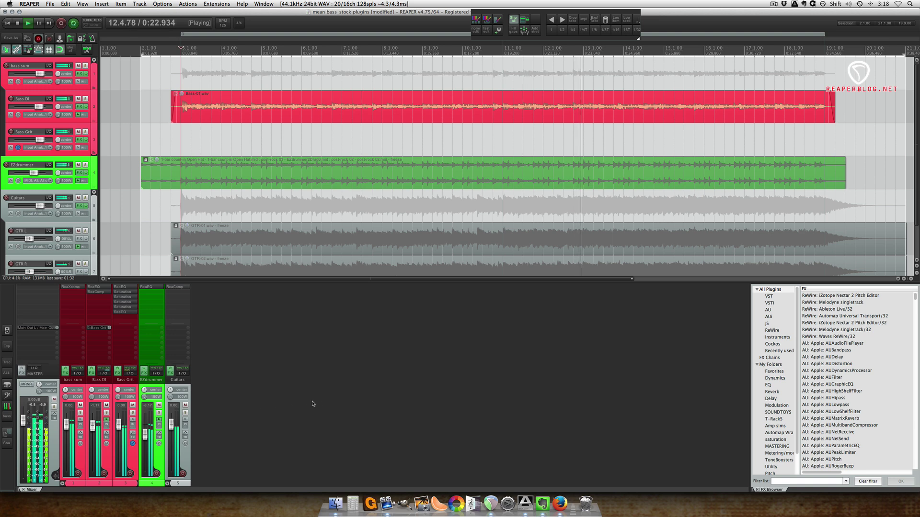
key(space)
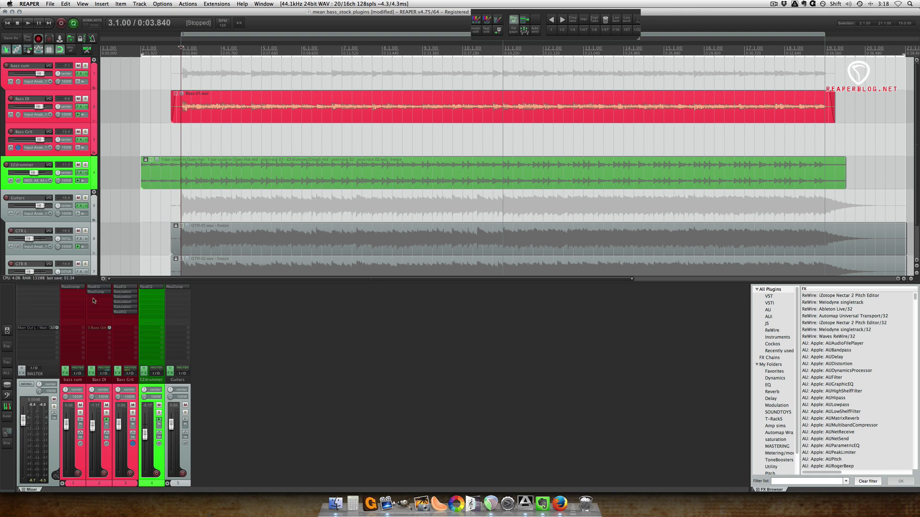
click(91, 369)
click(65, 370)
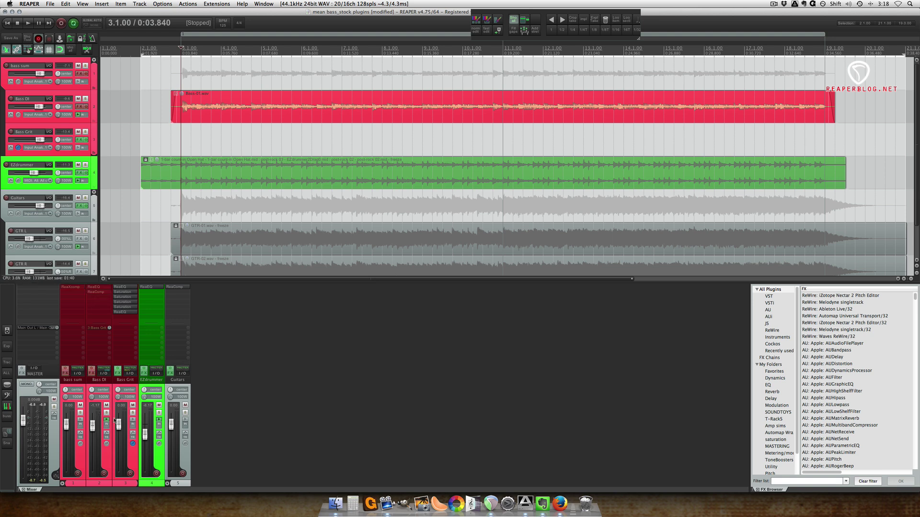
key(space)
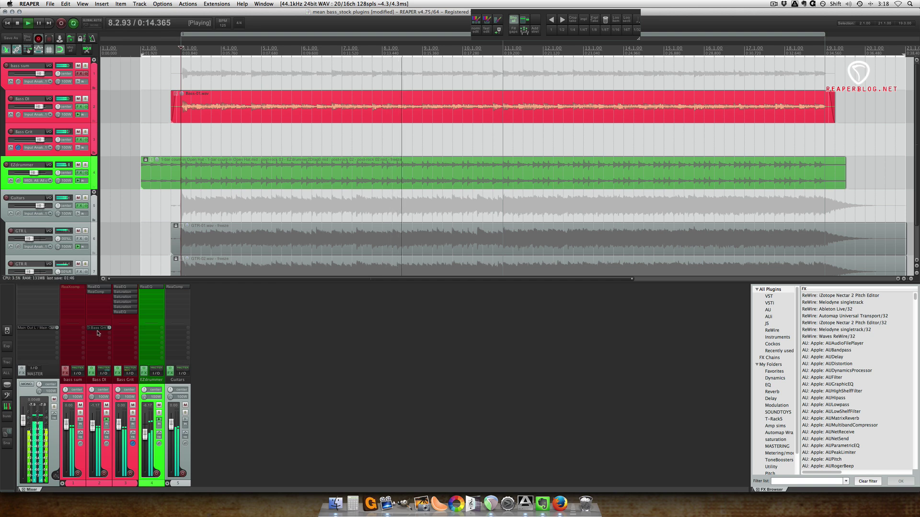
click(65, 372)
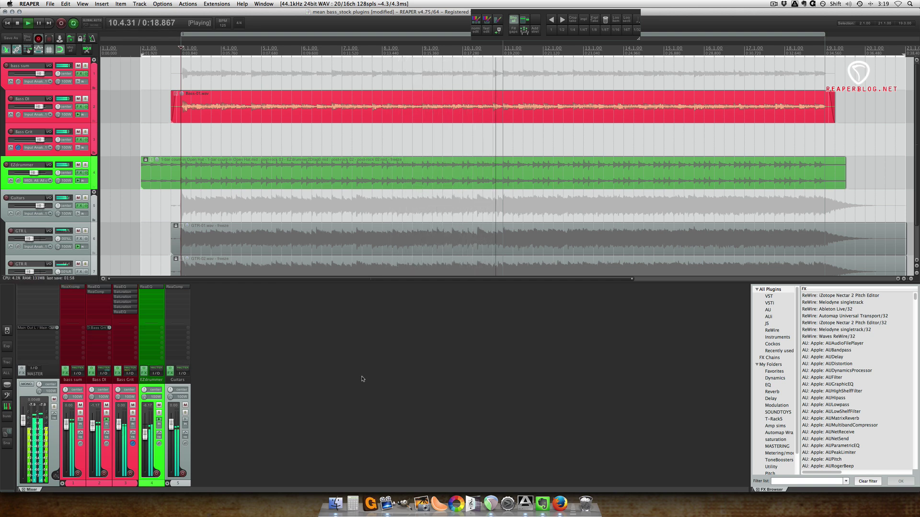
key(space)
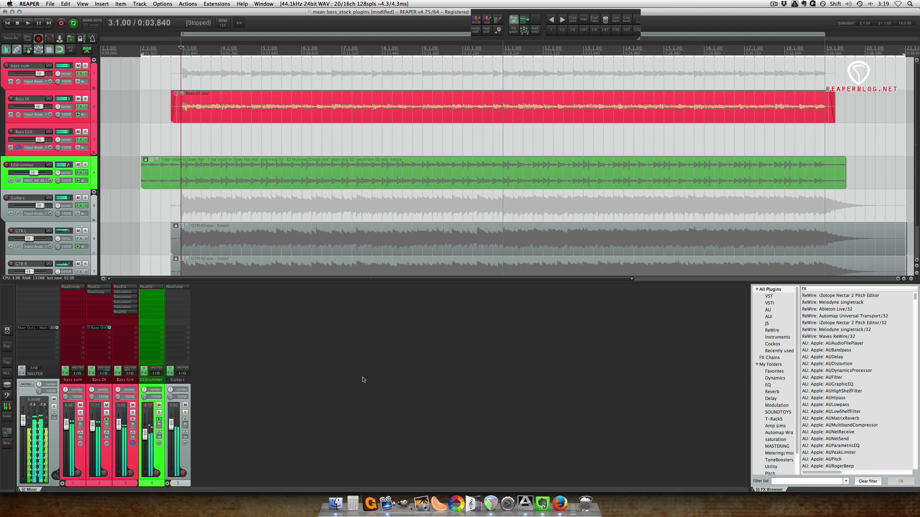